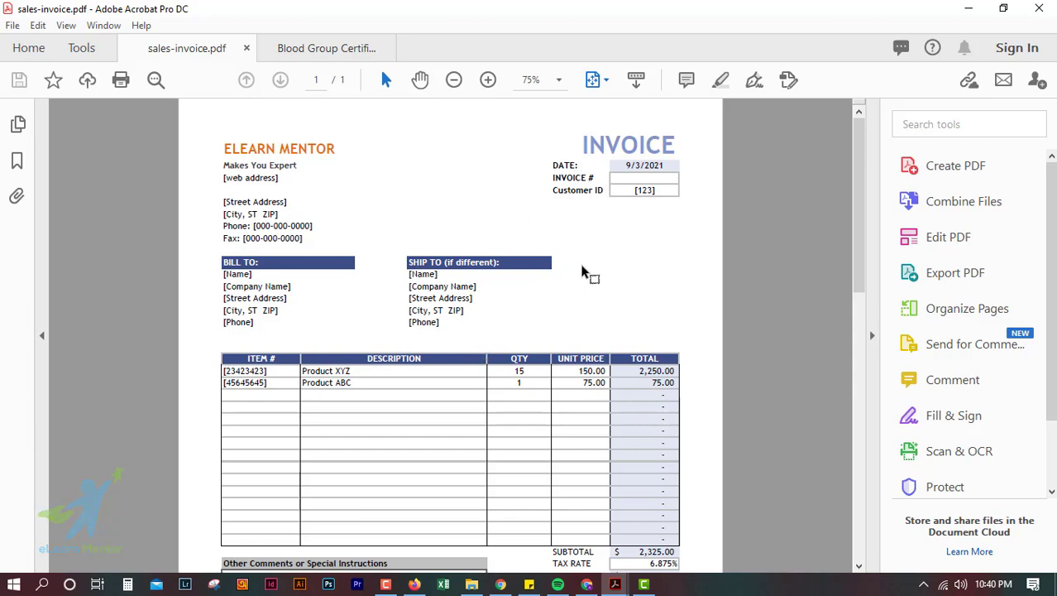
Open the sales invoice for editing so its text and objects can be changed.
{"action": "scroll", "coordinate": [583, 271], "scroll_direction": "down", "scroll_amount": 1}
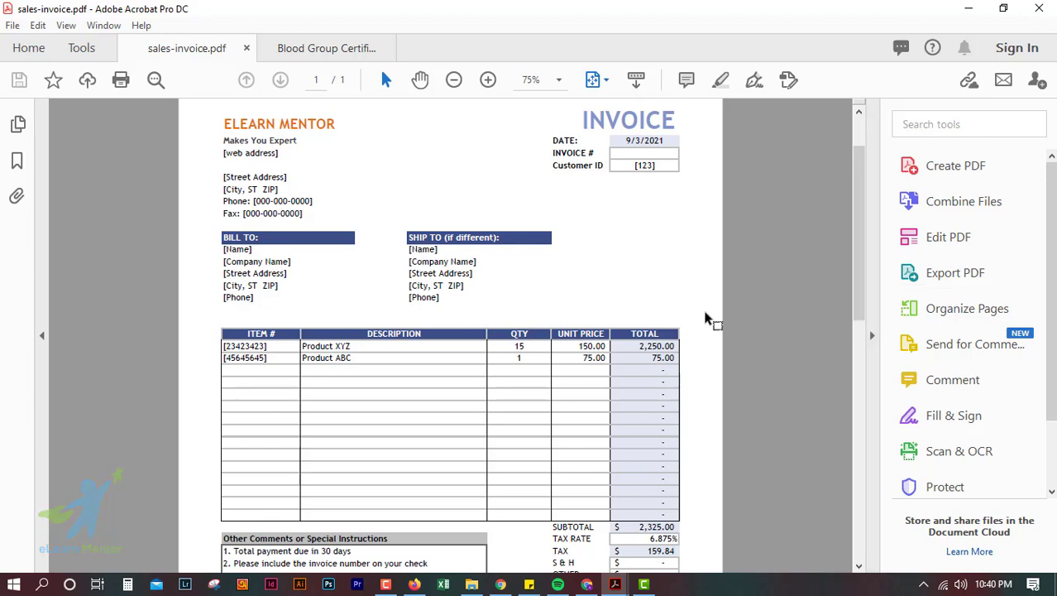
{"action": "scroll", "coordinate": [708, 317], "scroll_direction": "up", "scroll_amount": 1}
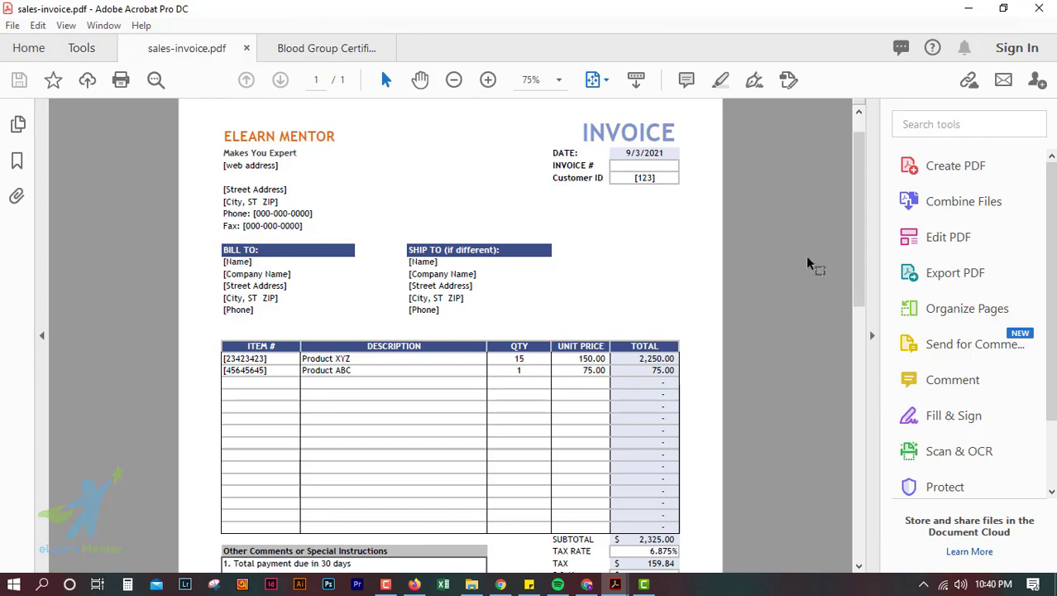
{"action": "scroll", "coordinate": [676, 299], "scroll_direction": "up", "scroll_amount": 1}
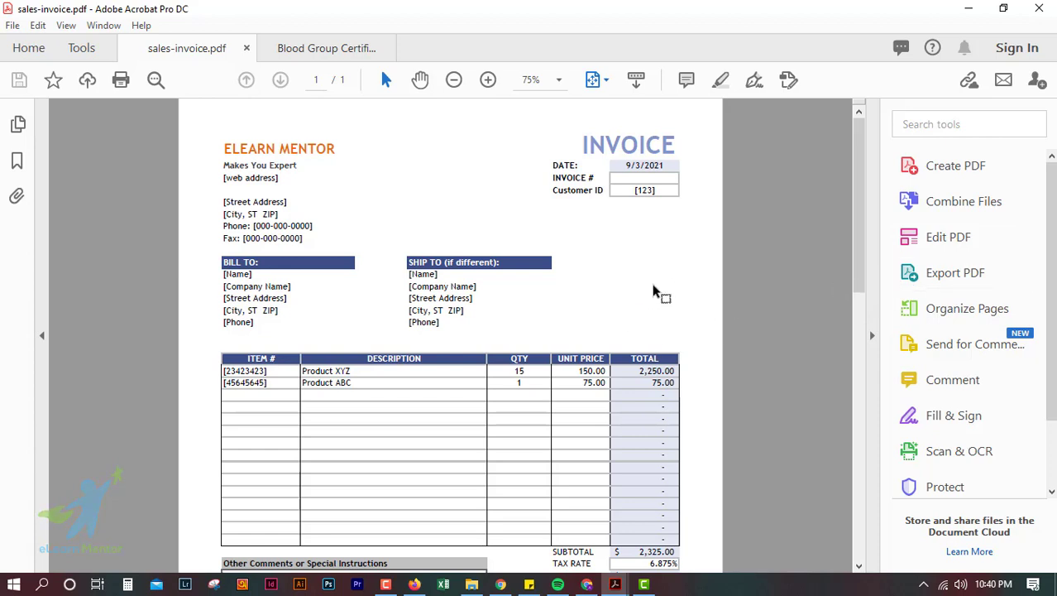
{"action": "left_click", "coordinate": [945, 247]}
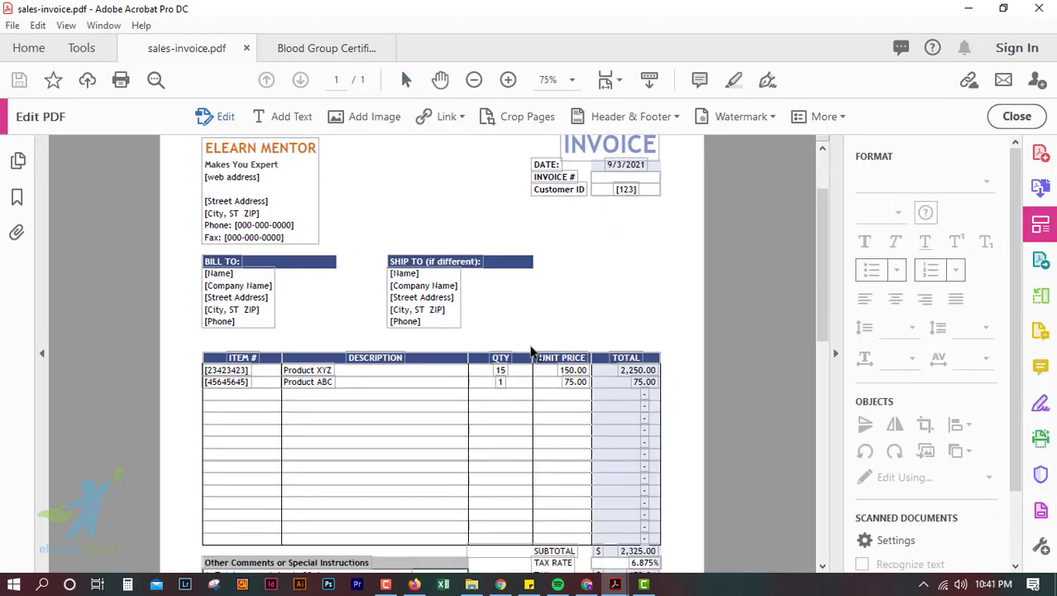
{"action": "scroll", "coordinate": [617, 424], "scroll_direction": "down", "scroll_amount": 1}
{"action": "scroll", "coordinate": [618, 424], "scroll_direction": "up", "scroll_amount": 2}
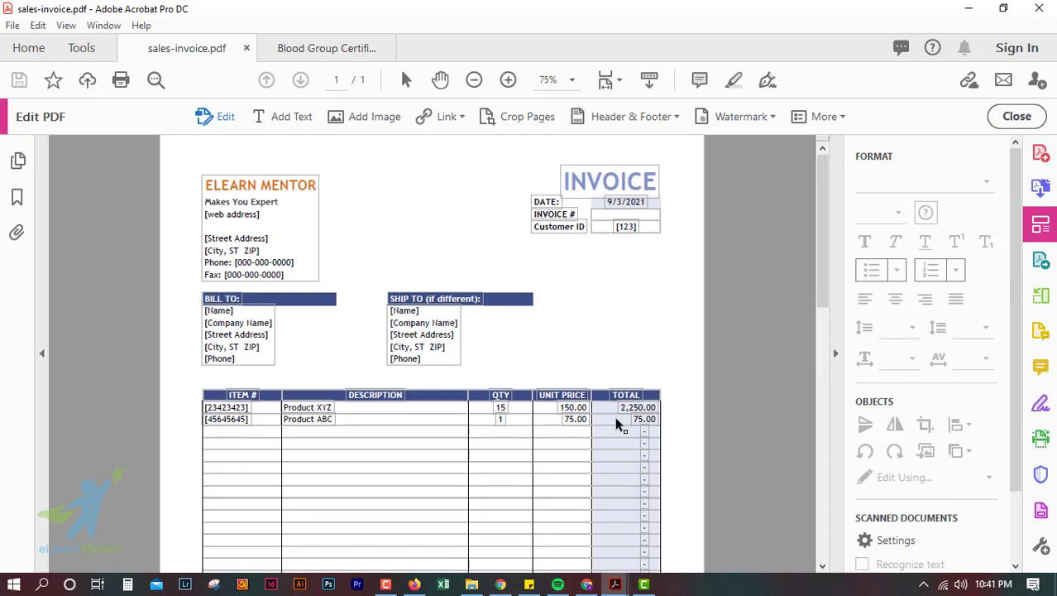
Replace the company heading with "Departmental Store" and widen its text box so the heading fits on one line.
{"action": "scroll", "coordinate": [618, 424], "scroll_direction": "up", "scroll_amount": 3, "text": "ctrl"}
{"action": "scroll", "coordinate": [662, 316], "scroll_direction": "up", "scroll_amount": 2}
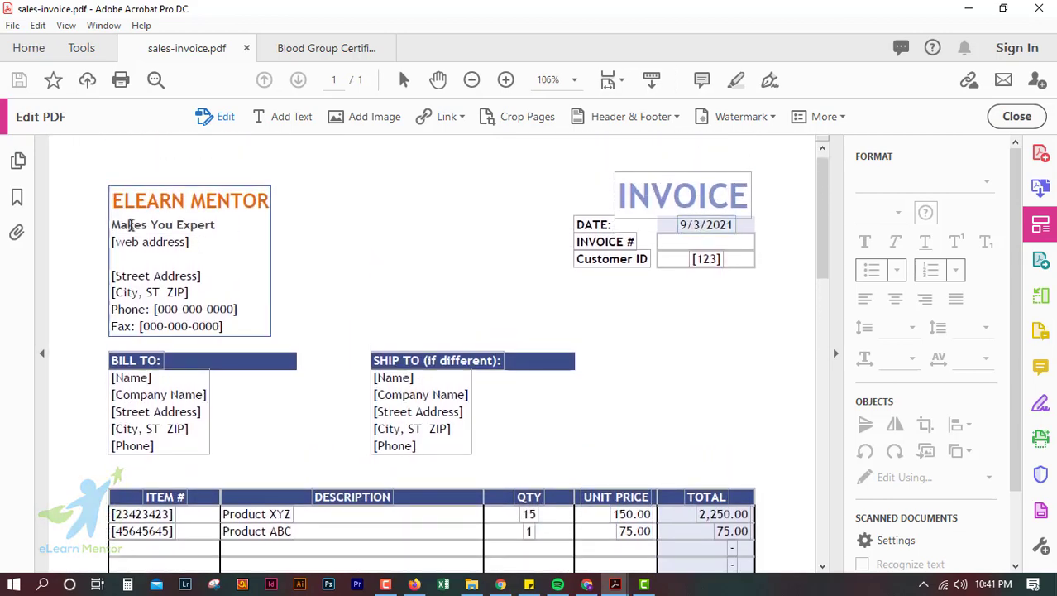
{"action": "left_click", "coordinate": [225, 201]}
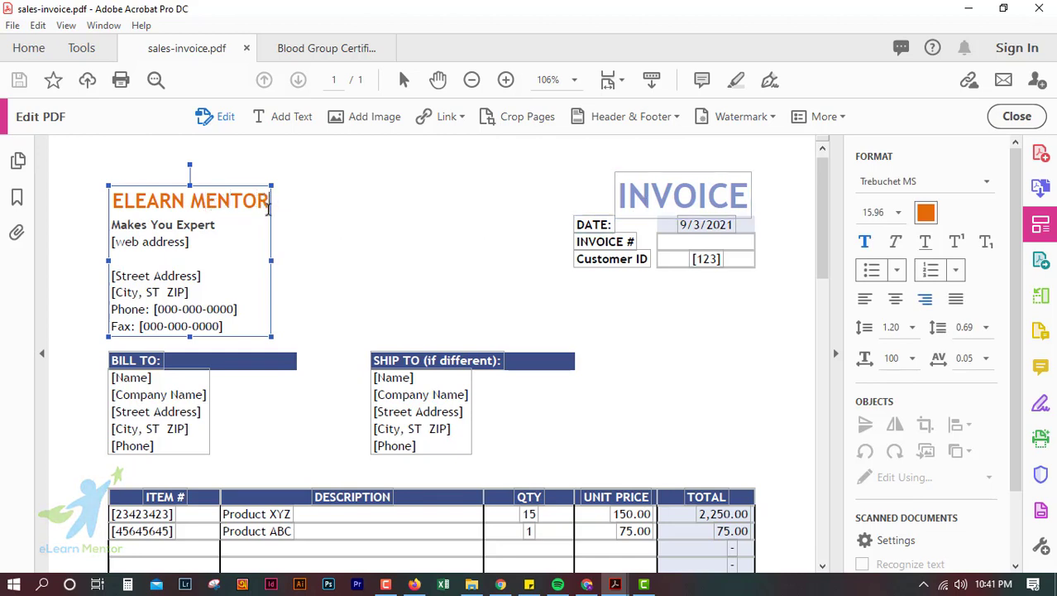
{"action": "left_click_drag", "start_coordinate": [113, 201], "coordinate": [268, 201]}
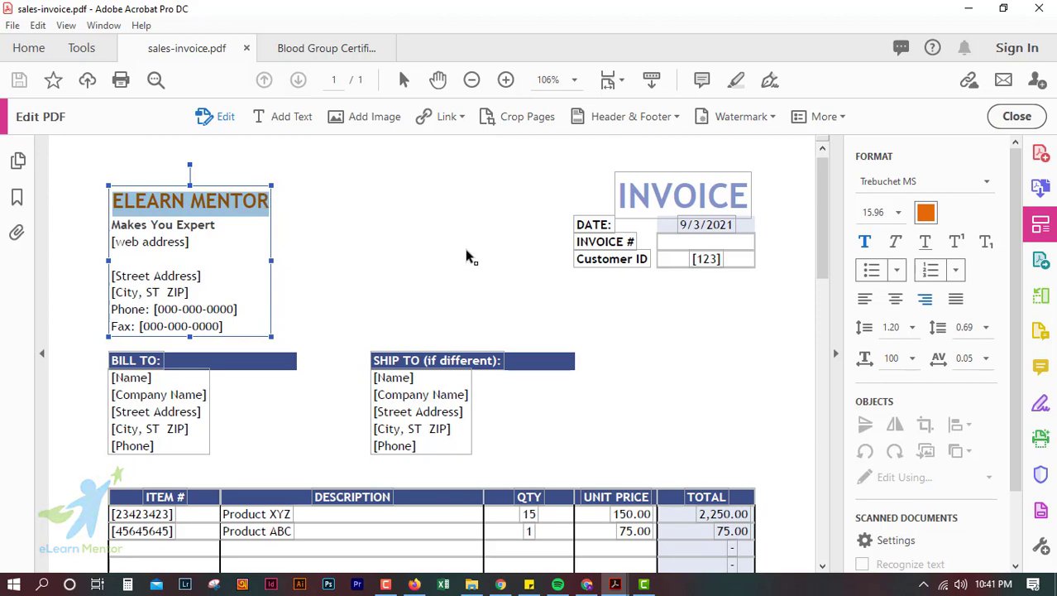
{"action": "type", "text": "Dea"}
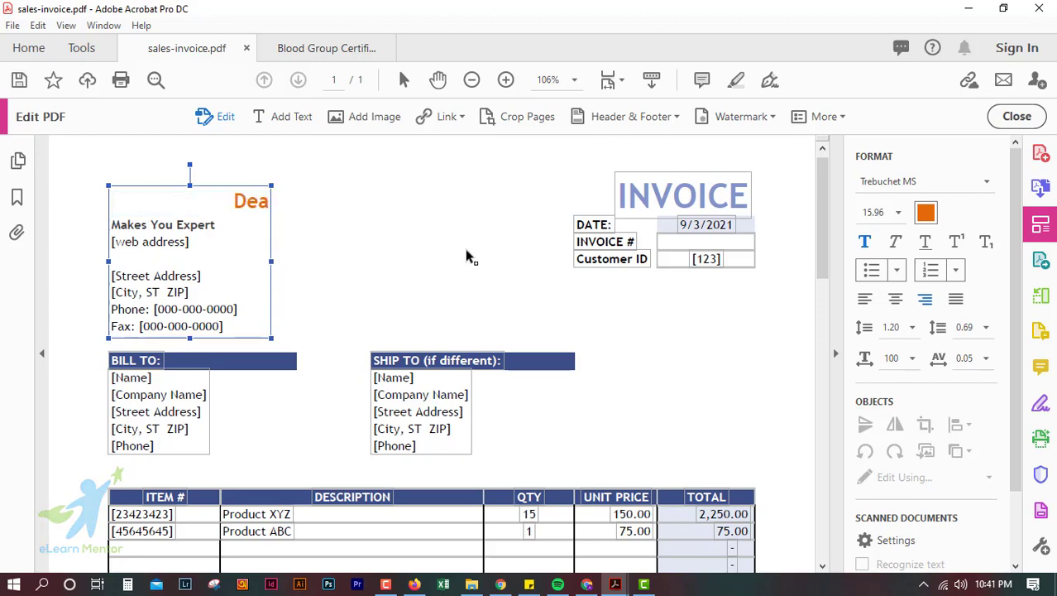
{"action": "key", "text": "BackSpace"}
{"action": "type", "text": "partme"}
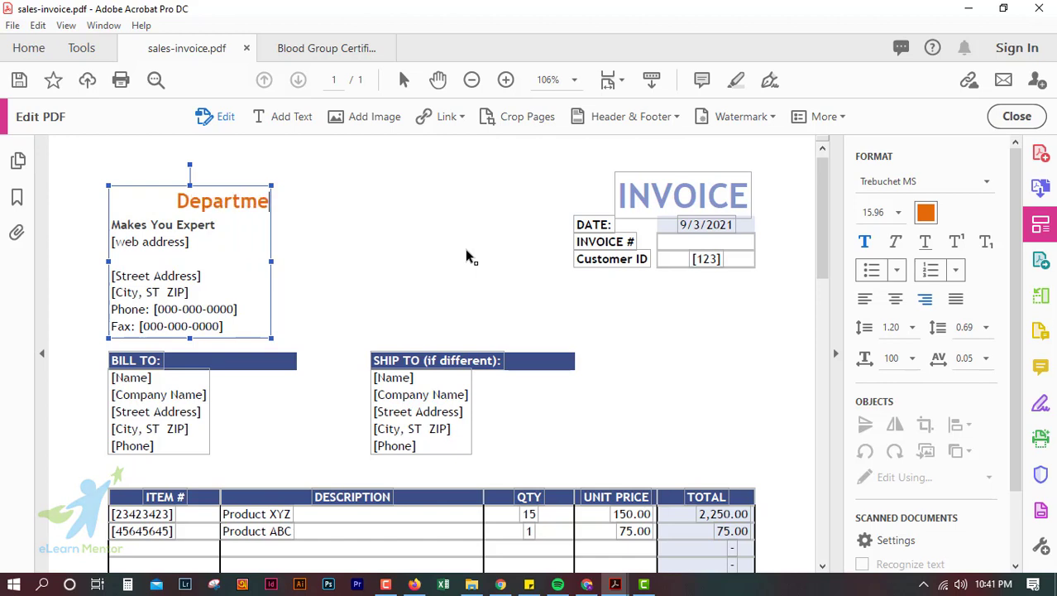
{"action": "type", "text": "ntal"}
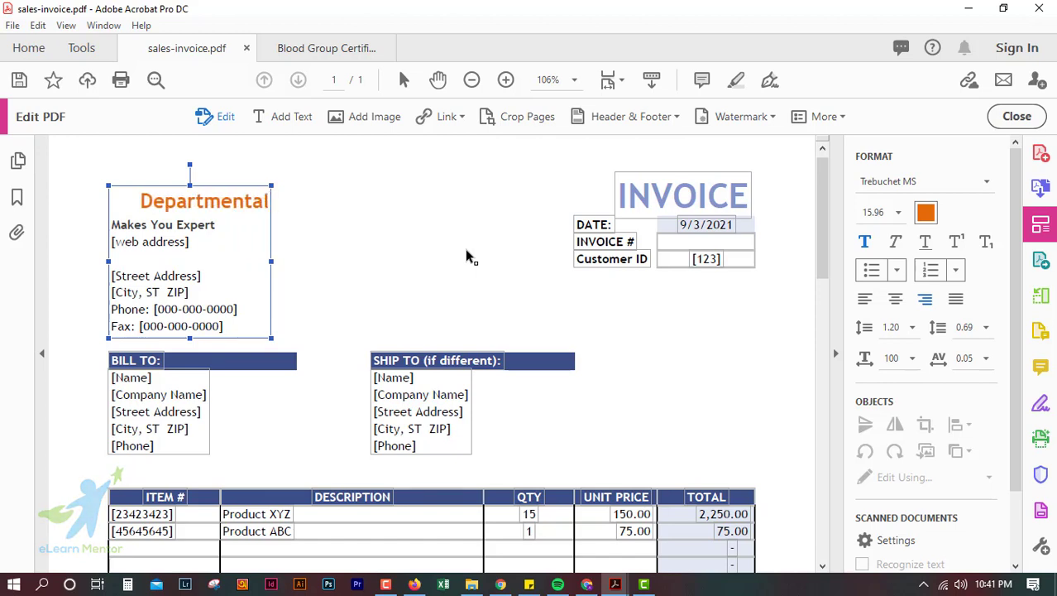
{"action": "type", "text": " Store"}
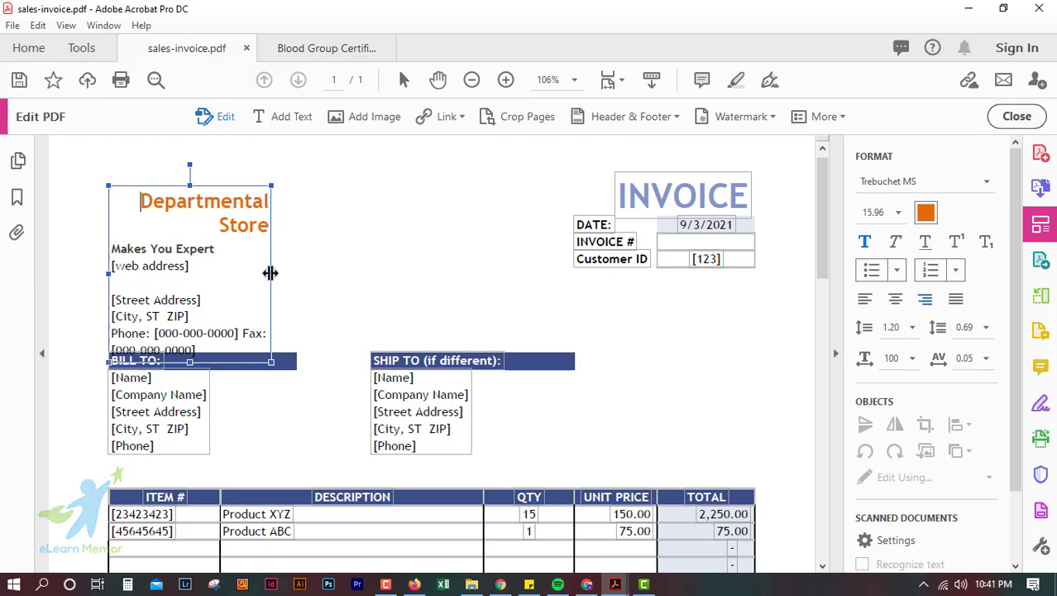
{"action": "left_click_drag", "start_coordinate": [271, 273], "coordinate": [310, 271]}
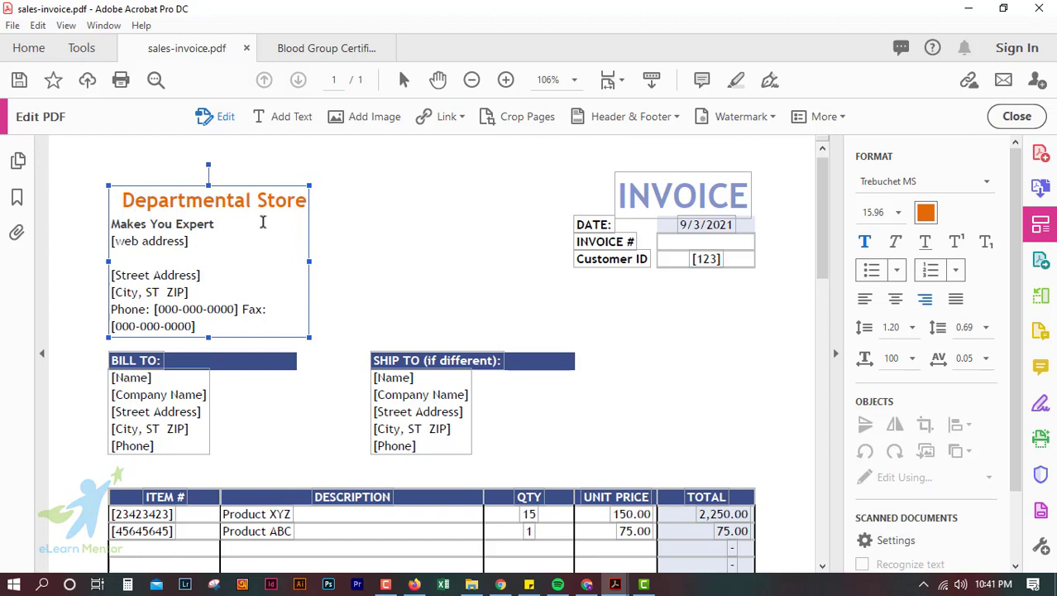
{"action": "scroll", "coordinate": [280, 387], "scroll_direction": "down", "scroll_amount": 1}
{"action": "scroll", "coordinate": [281, 389], "scroll_direction": "down", "scroll_amount": 1}
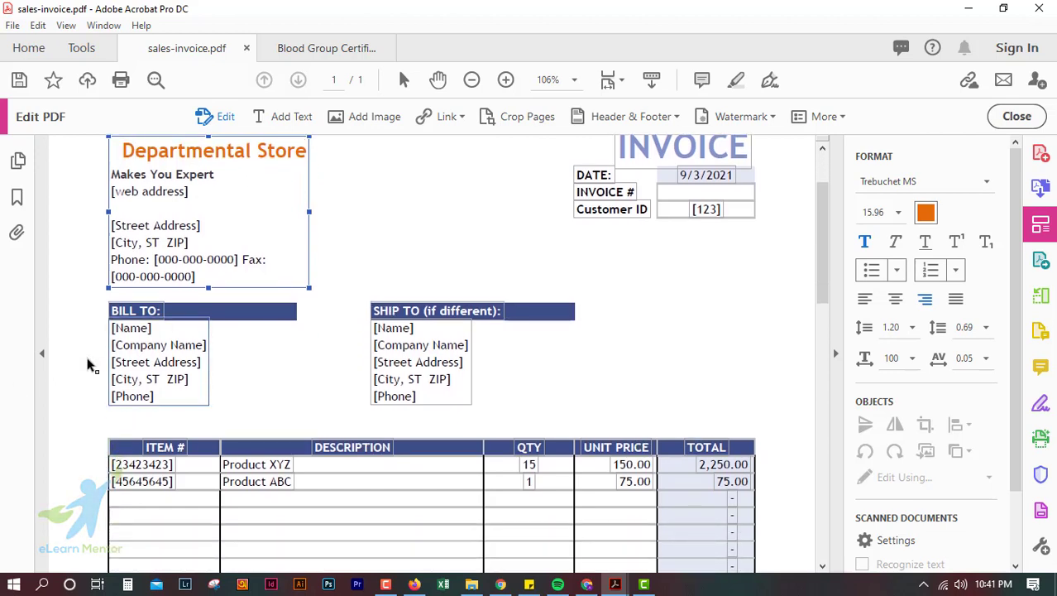
{"action": "scroll", "coordinate": [277, 347], "scroll_direction": "down", "scroll_amount": 1}
{"action": "left_click", "coordinate": [150, 303]}
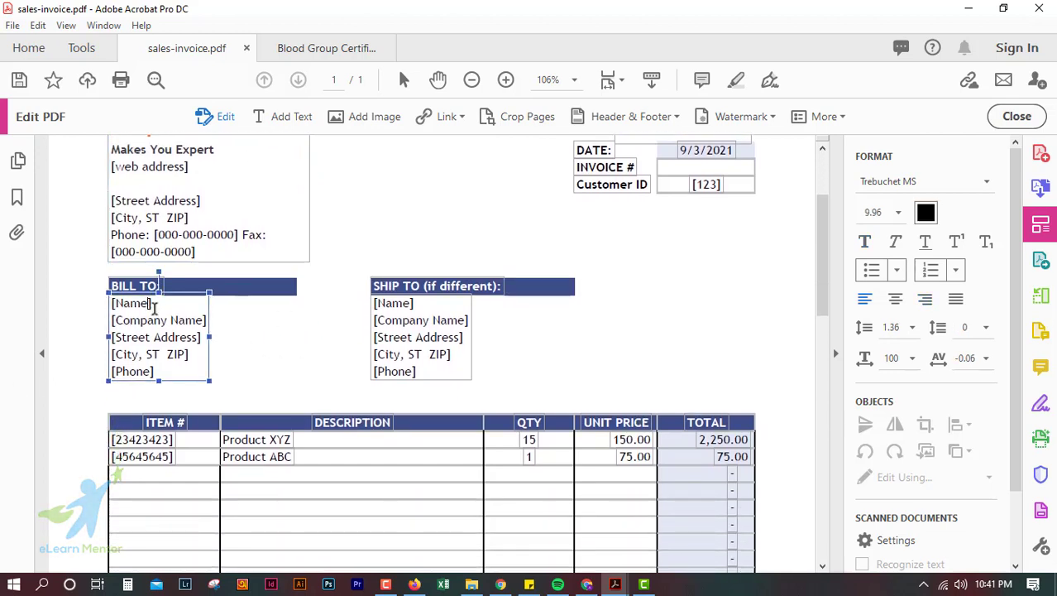
Change the unit price in the Product ABC row to 95.00.
{"action": "scroll", "coordinate": [273, 372], "scroll_direction": "down", "scroll_amount": 3}
{"action": "scroll", "coordinate": [675, 356], "scroll_direction": "down", "scroll_amount": 4}
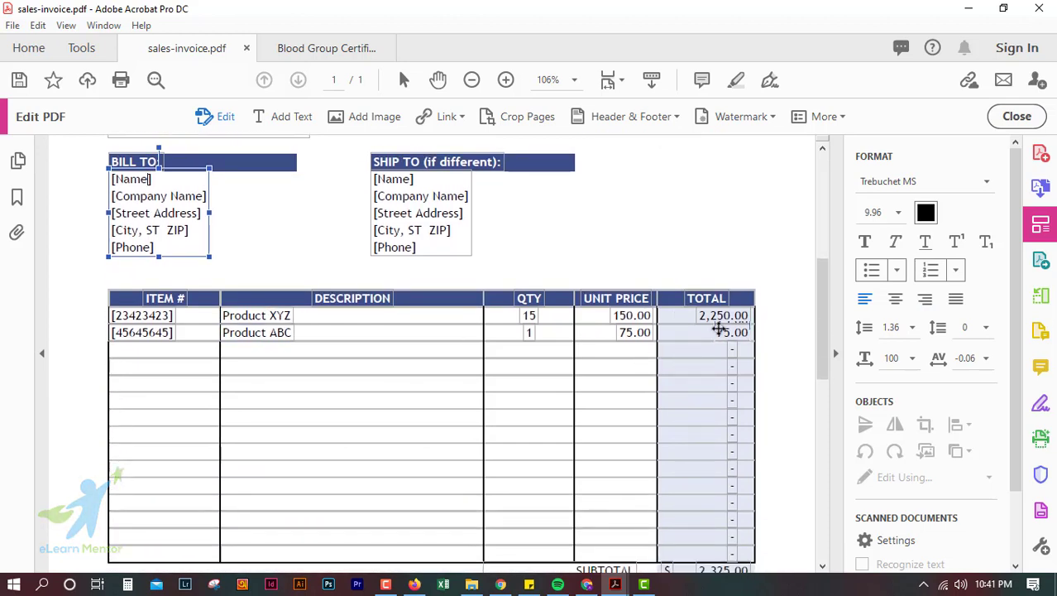
{"action": "scroll", "coordinate": [668, 364], "scroll_direction": "up", "scroll_amount": 1}
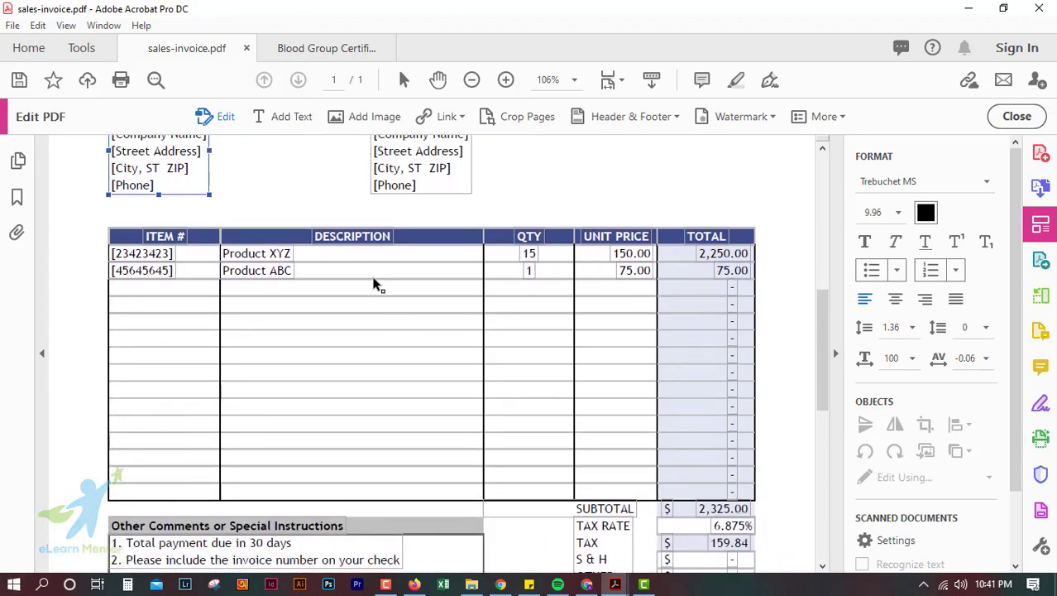
{"action": "left_click", "coordinate": [530, 270]}
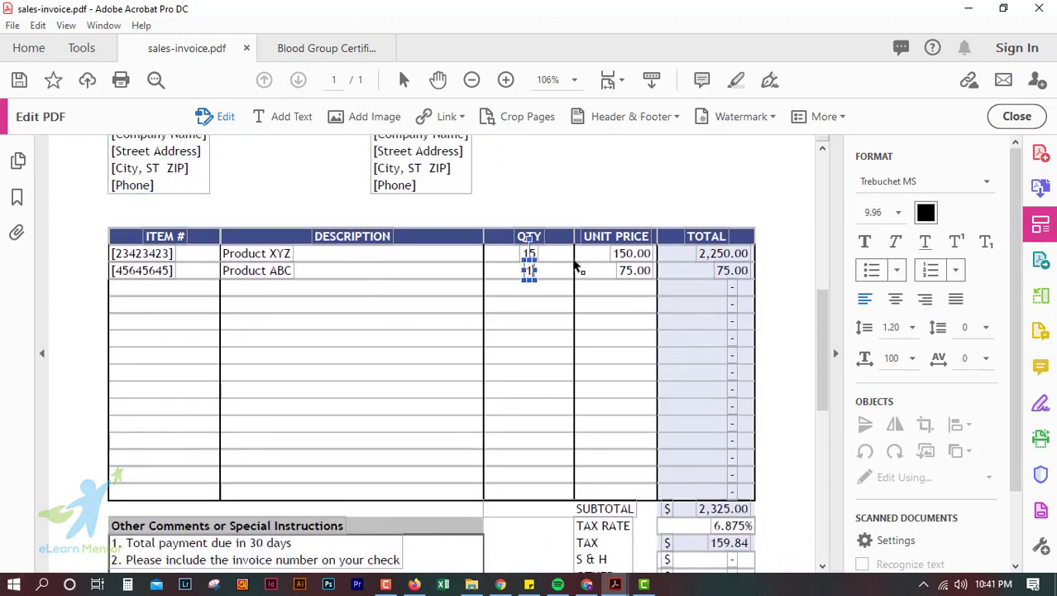
{"action": "left_click", "coordinate": [637, 269]}
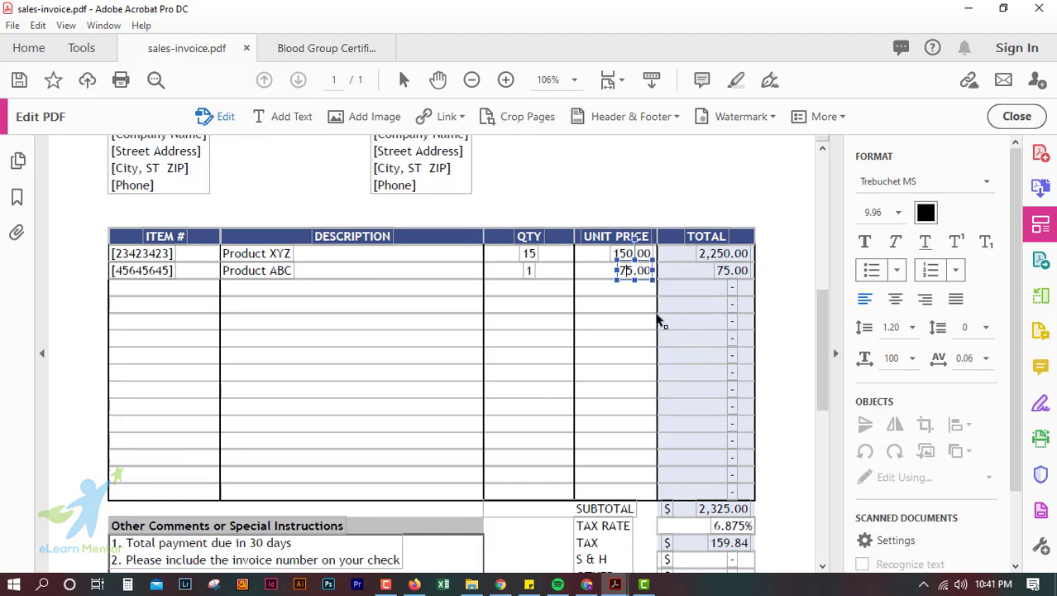
{"action": "key", "text": "BackSpace"}
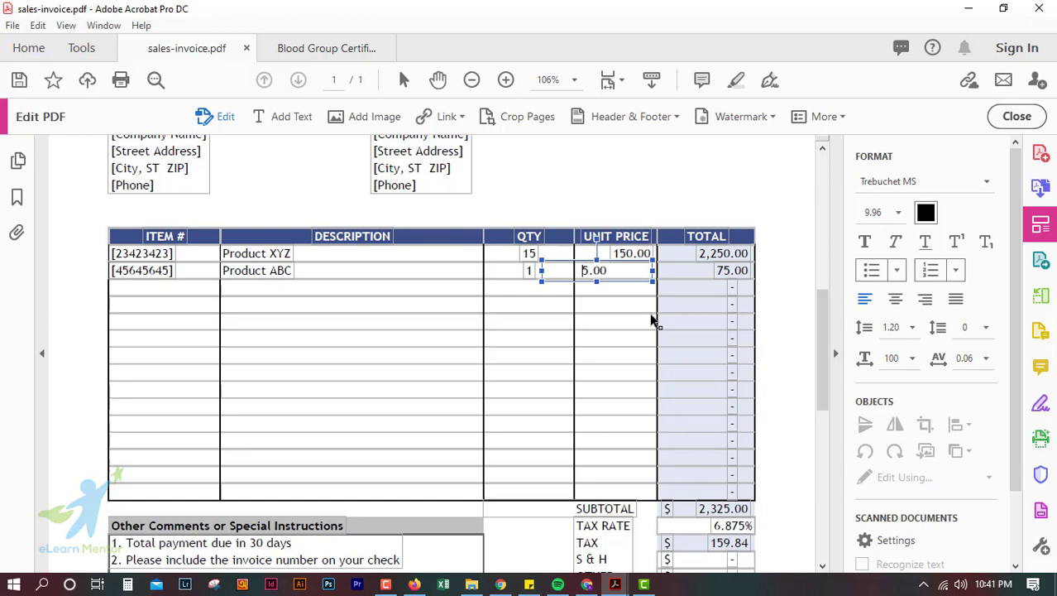
{"action": "type", "text": "9"}
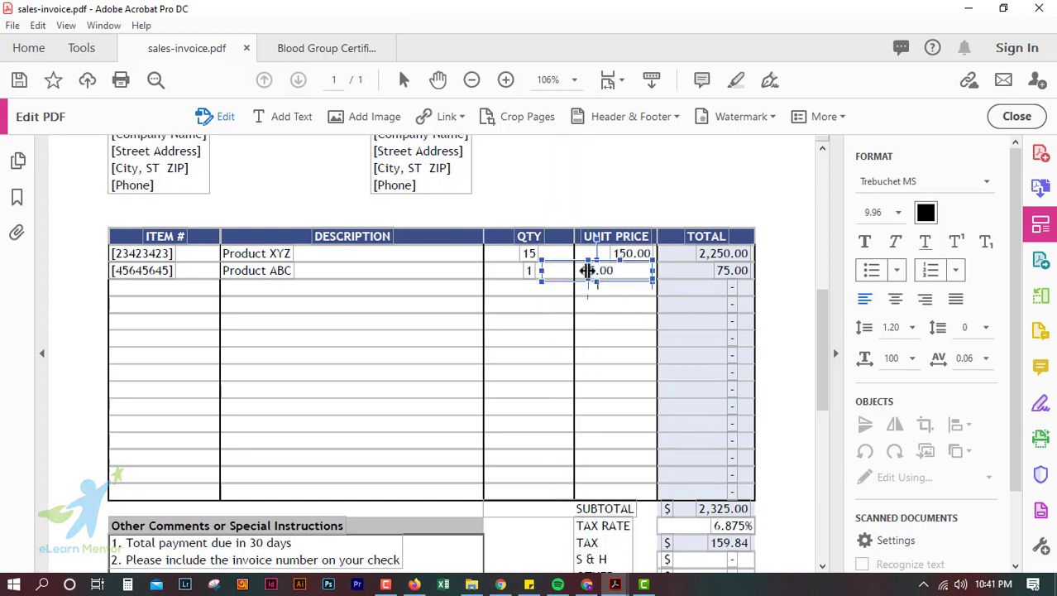
{"action": "mouse_move", "coordinate": [587, 270]}
{"action": "left_mouse_down"}
{"action": "mouse_move", "coordinate": [588, 285]}
{"action": "mouse_move", "coordinate": [604, 285]}
{"action": "mouse_move", "coordinate": [589, 284]}
{"action": "left_mouse_up"}
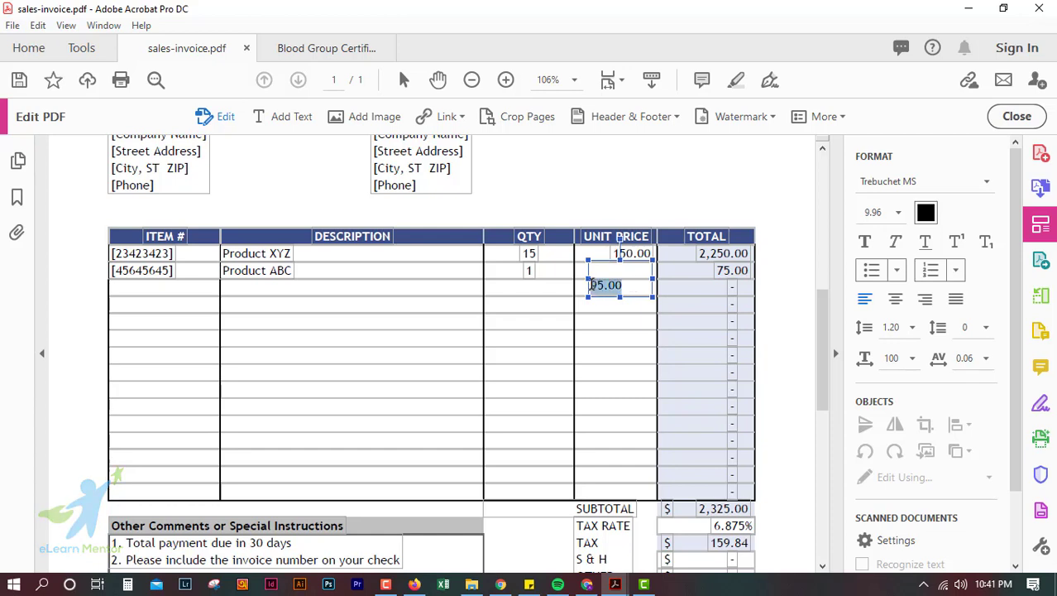
{"action": "key", "text": "Delete"}
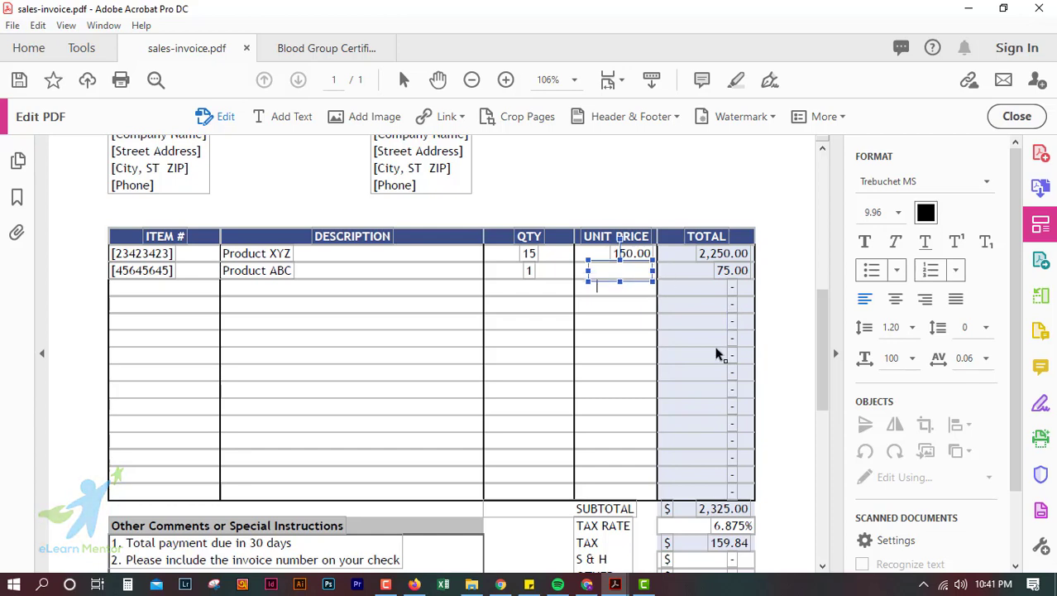
{"action": "type", "text": "95.00"}
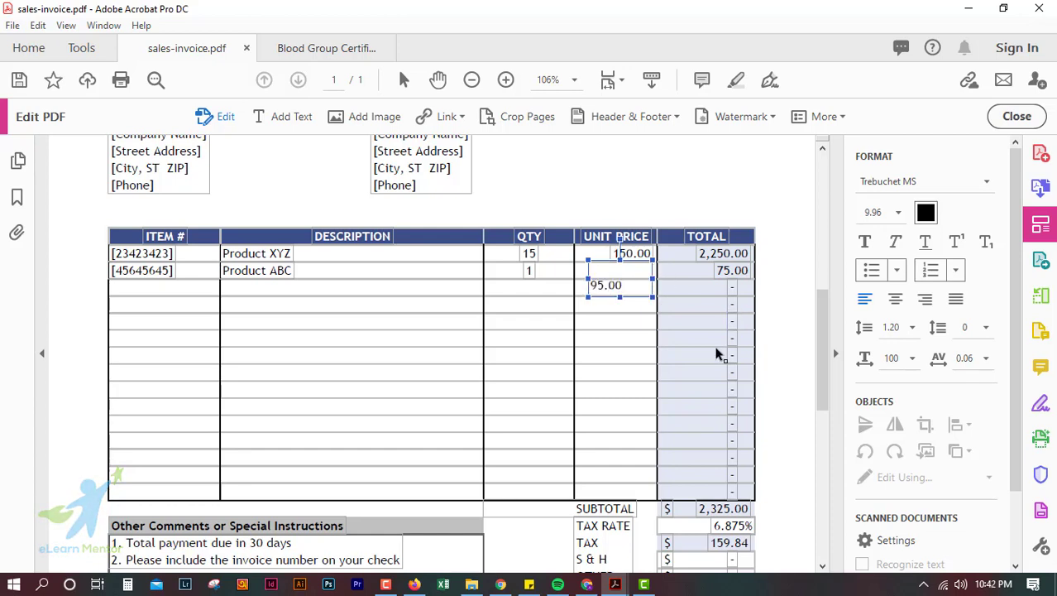
Resize and reposition the 95.00 text box so the price lines up within the Product ABC row of the unit price column.
{"action": "left_click_drag", "start_coordinate": [621, 298], "coordinate": [620, 298]}
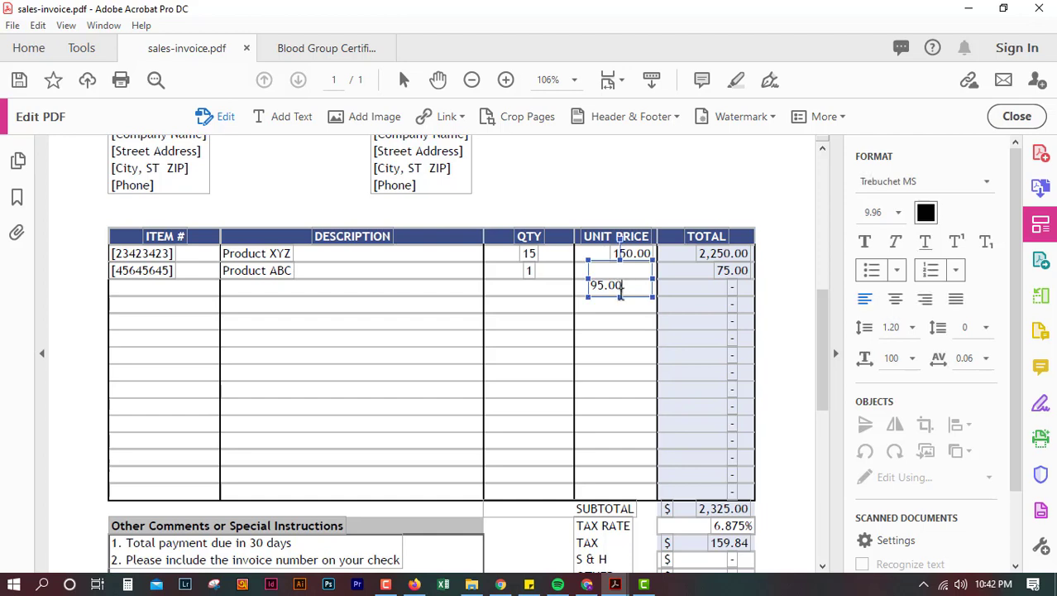
{"action": "mouse_move", "coordinate": [621, 297]}
{"action": "left_mouse_down"}
{"action": "mouse_move", "coordinate": [587, 276]}
{"action": "mouse_move", "coordinate": [556, 280]}
{"action": "left_mouse_up"}
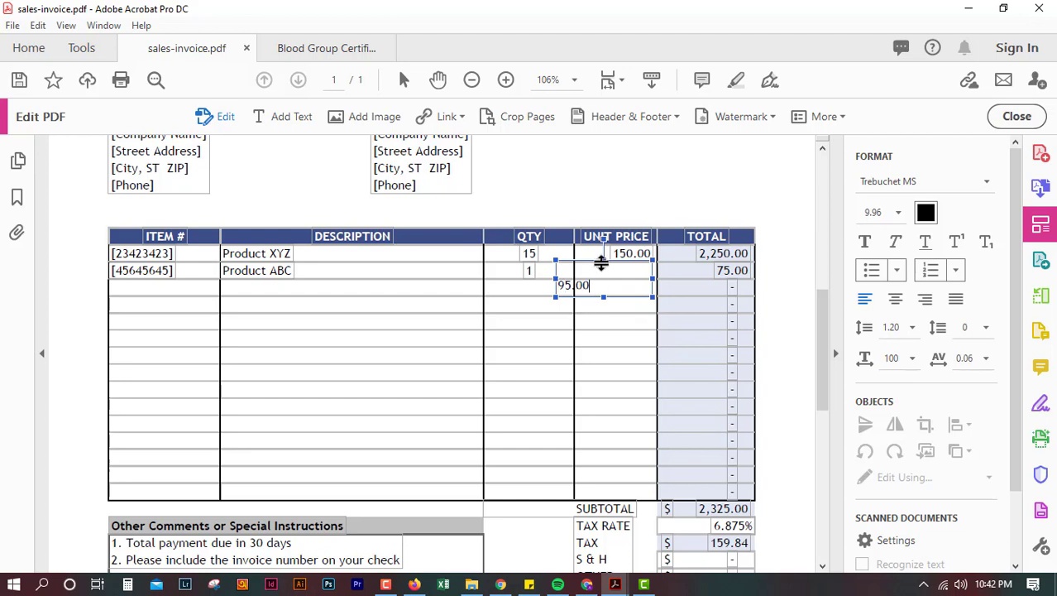
{"action": "left_click_drag", "start_coordinate": [603, 261], "coordinate": [637, 283]}
{"action": "left_click", "coordinate": [683, 301]}
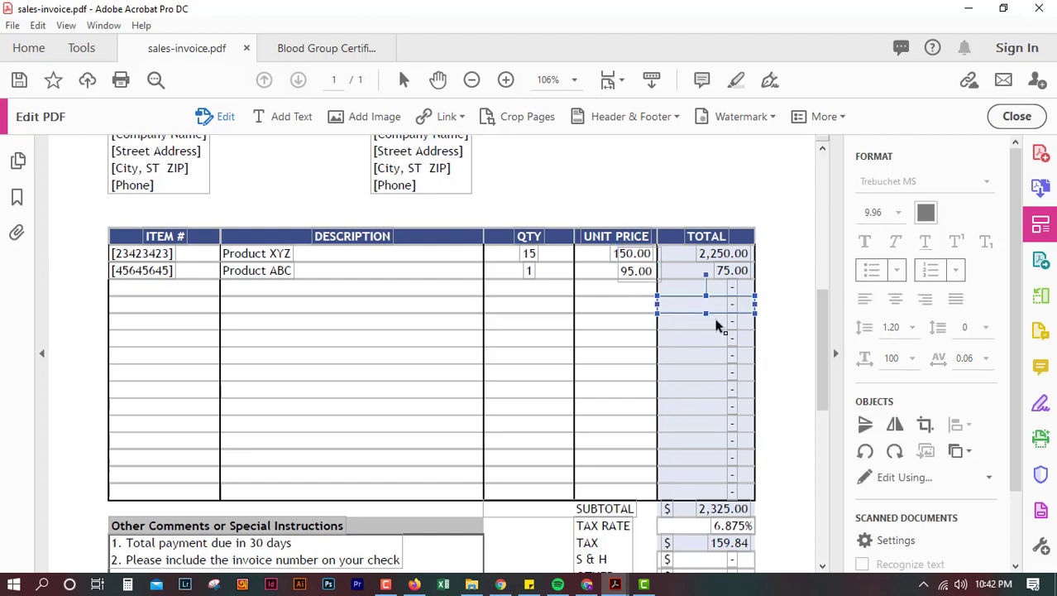
Change the total in the Product ABC row to 95.00.
{"action": "left_click", "coordinate": [734, 271]}
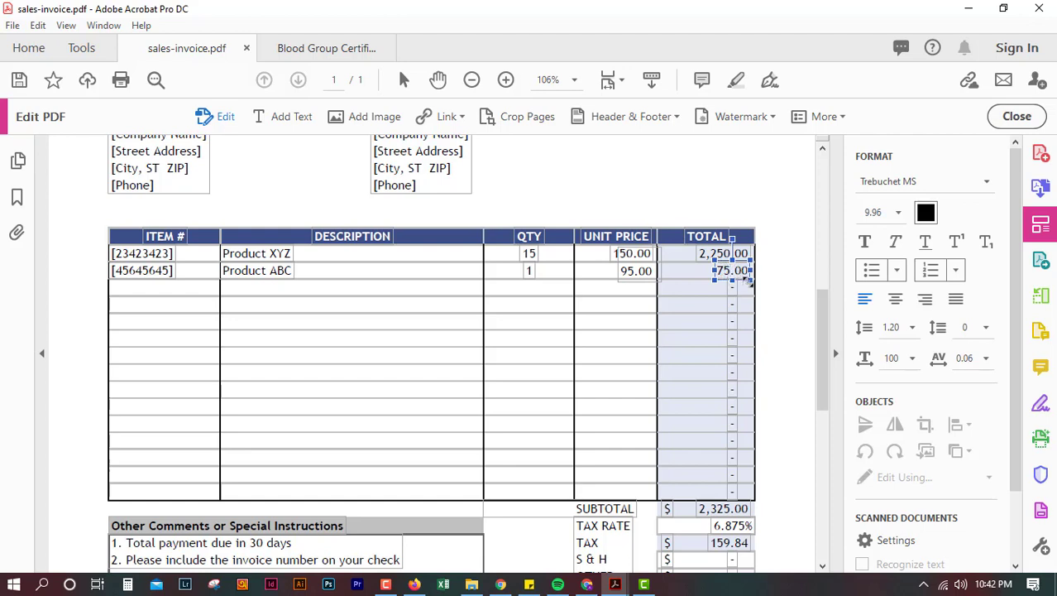
{"action": "key", "text": "Delete"}
{"action": "left_click", "coordinate": [787, 314]}
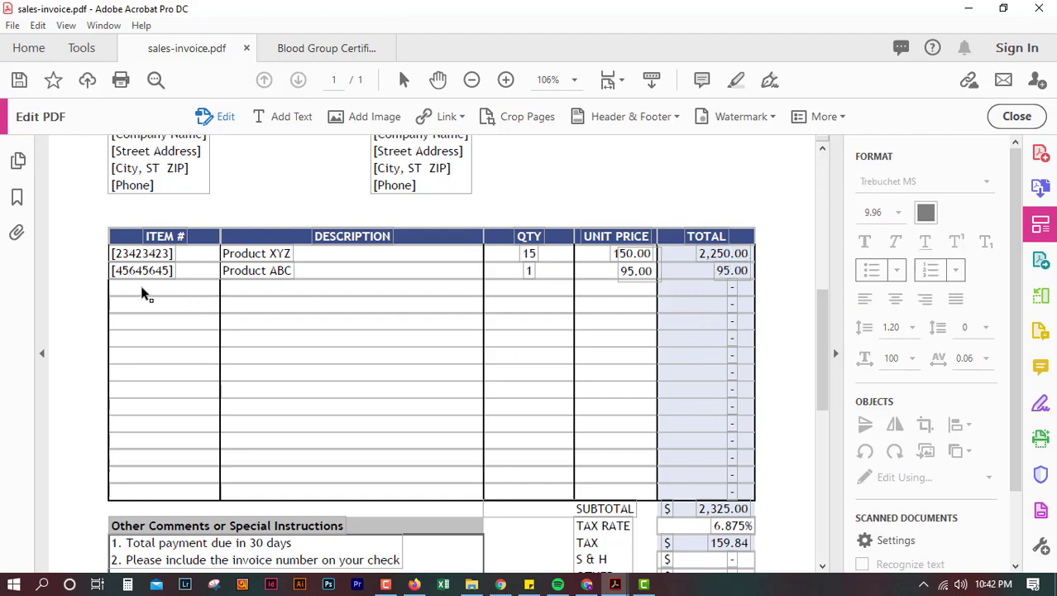
Select the Product ABC description in the item table and edit the letters ABC in it.
{"action": "left_click", "coordinate": [252, 276]}
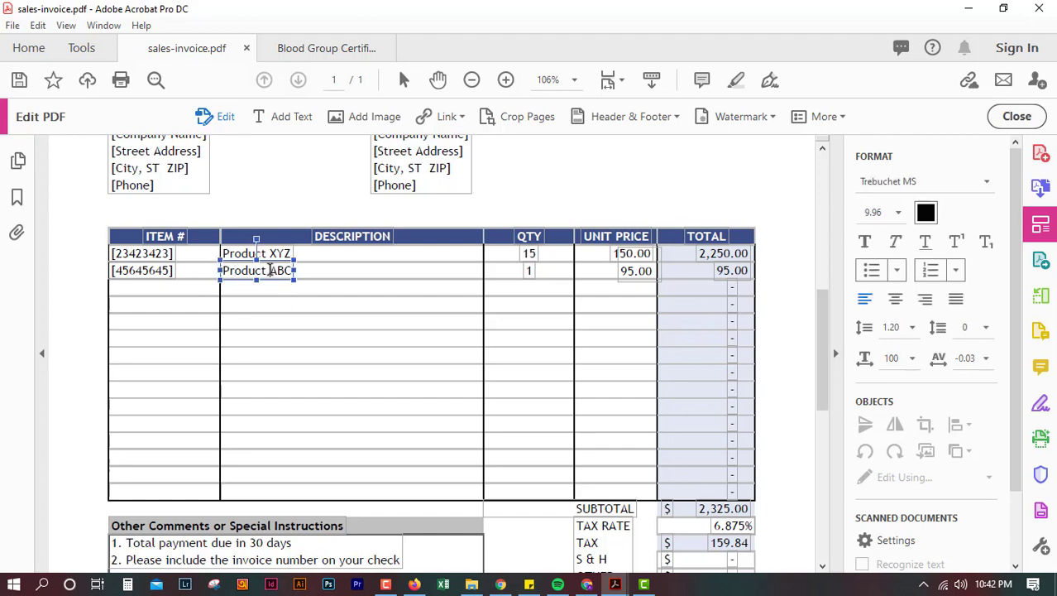
{"action": "scroll", "coordinate": [269, 270], "scroll_direction": "up", "scroll_amount": 1}
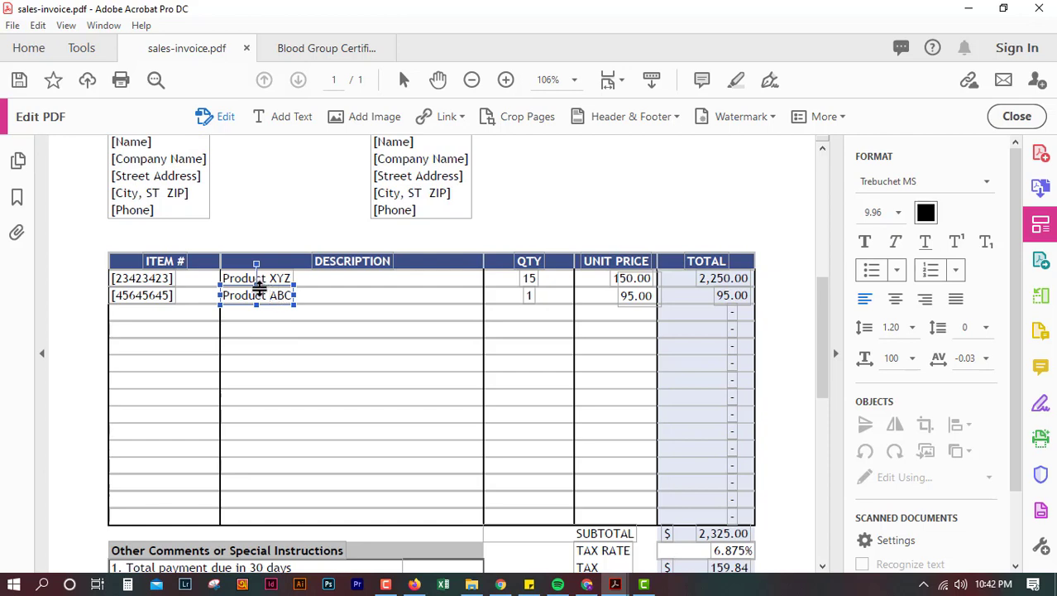
{"action": "left_click", "coordinate": [261, 287]}
{"action": "left_click", "coordinate": [263, 284]}
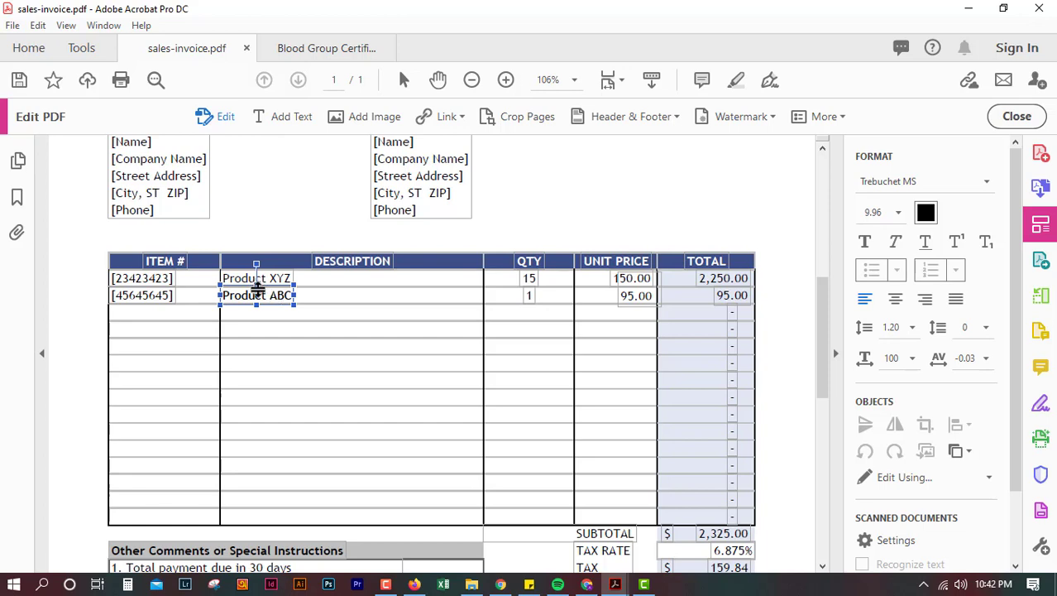
{"action": "left_click", "coordinate": [349, 278]}
{"action": "left_click", "coordinate": [283, 297]}
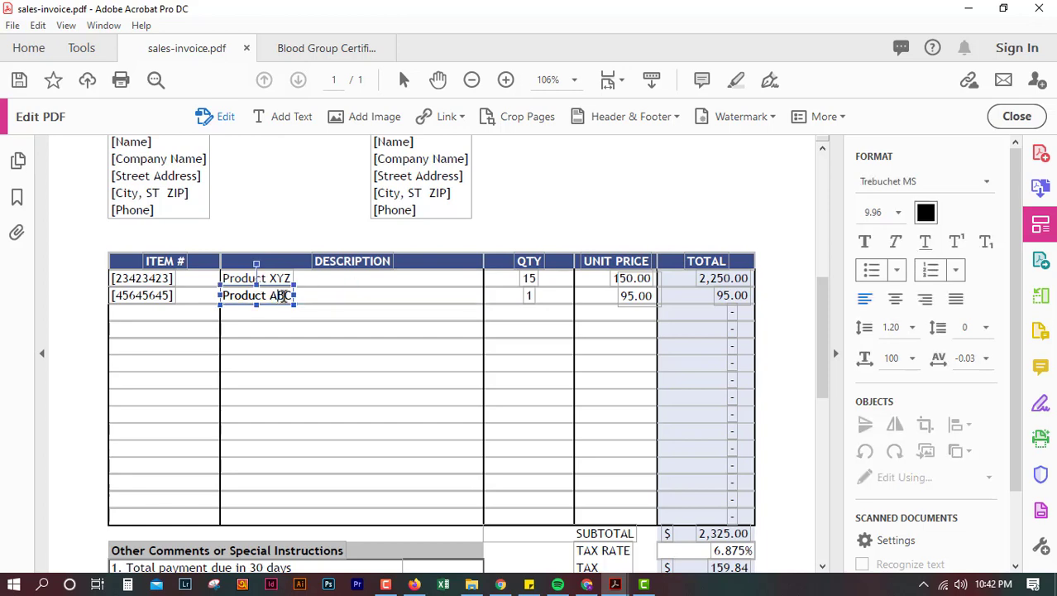
{"action": "left_click_drag", "start_coordinate": [289, 297], "coordinate": [269, 294]}
{"action": "left_click", "coordinate": [271, 295]}
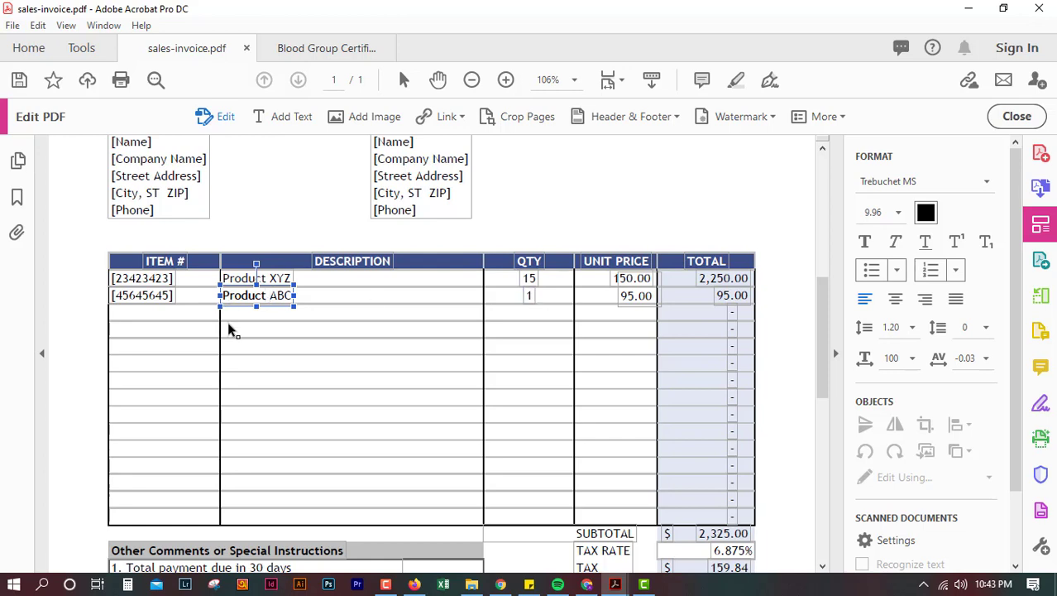
{"action": "left_click", "coordinate": [254, 354]}
{"action": "left_click", "coordinate": [281, 280]}
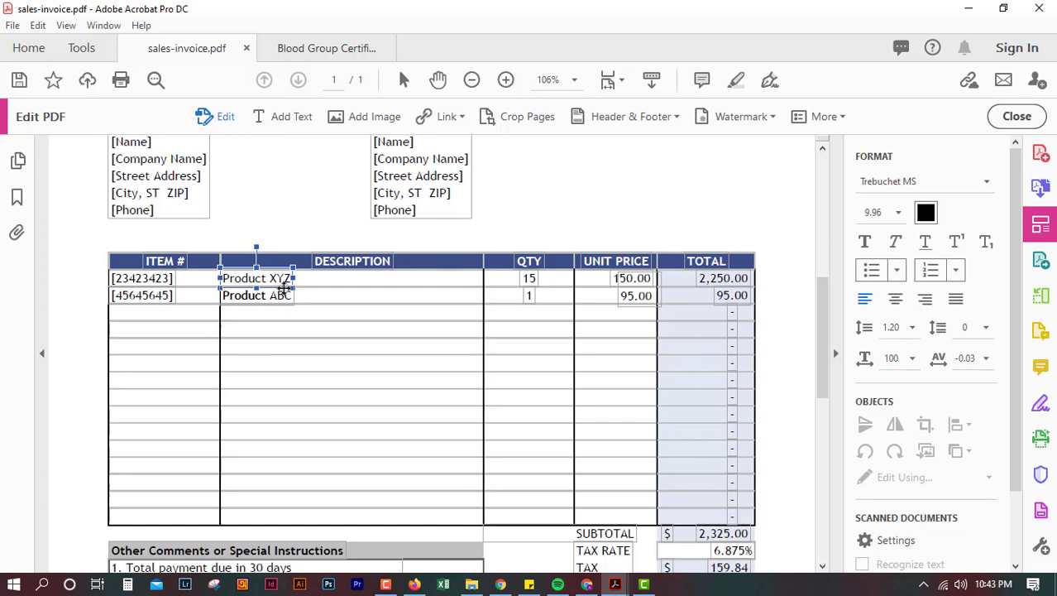
{"action": "left_click", "coordinate": [289, 295]}
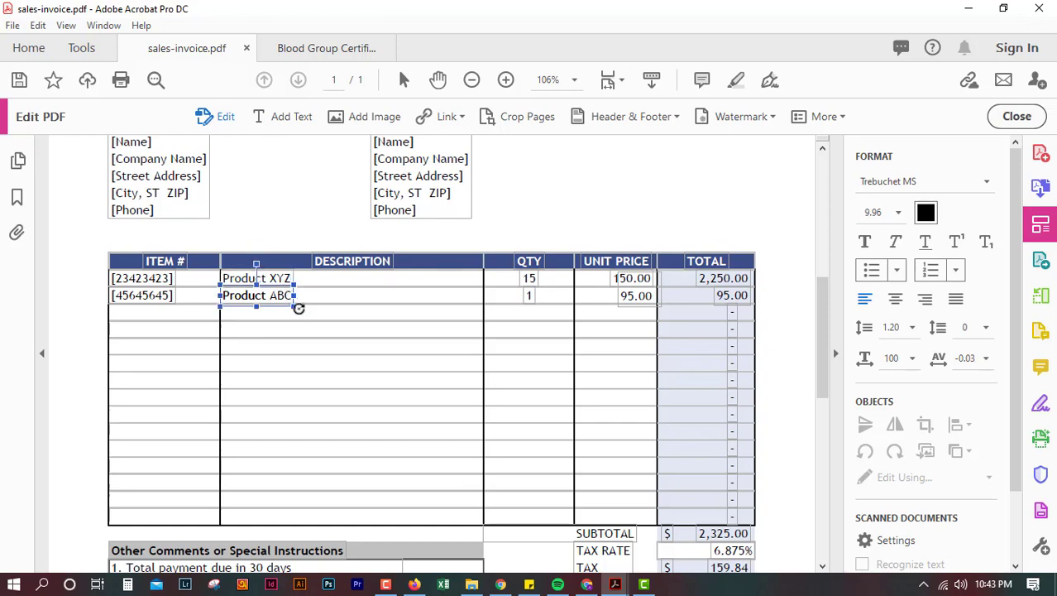
{"action": "left_click", "coordinate": [1016, 116]}
{"action": "left_click", "coordinate": [949, 238]}
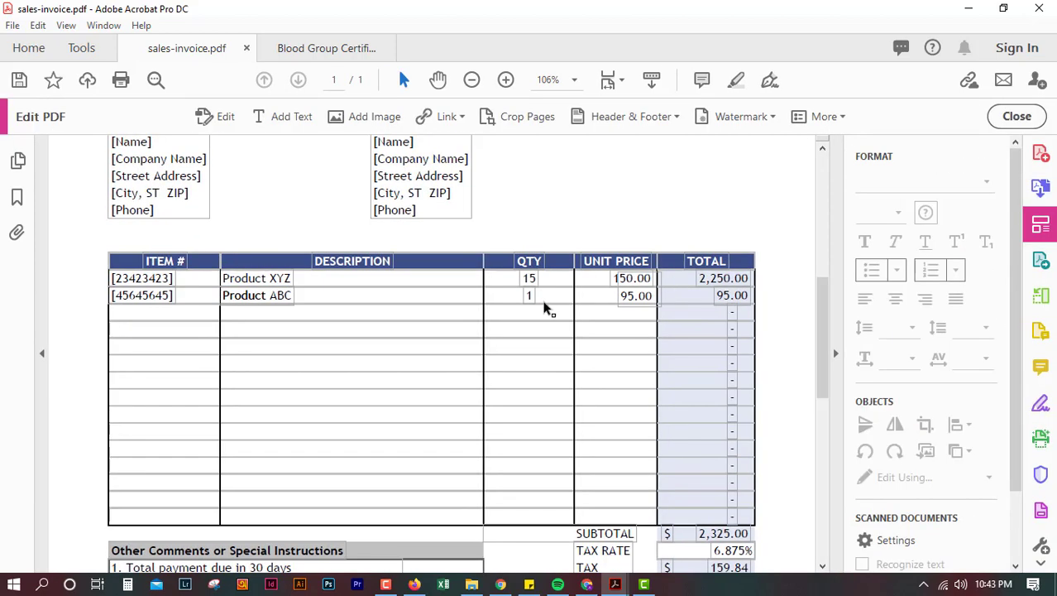
{"action": "left_click", "coordinate": [273, 295]}
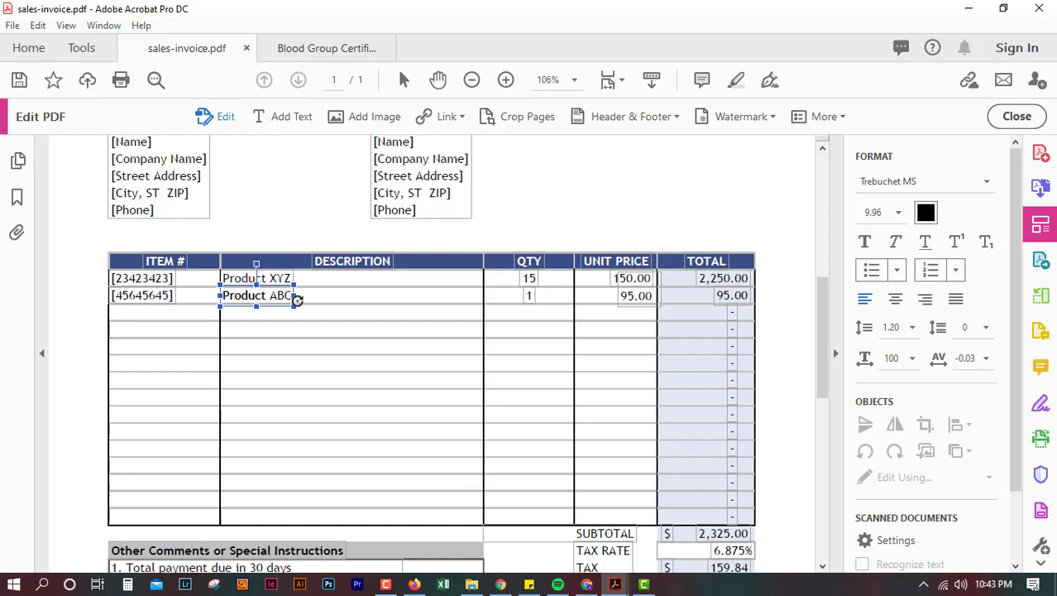
Change the description in the first row of the item table to Product BBC.
{"action": "left_click", "coordinate": [276, 279]}
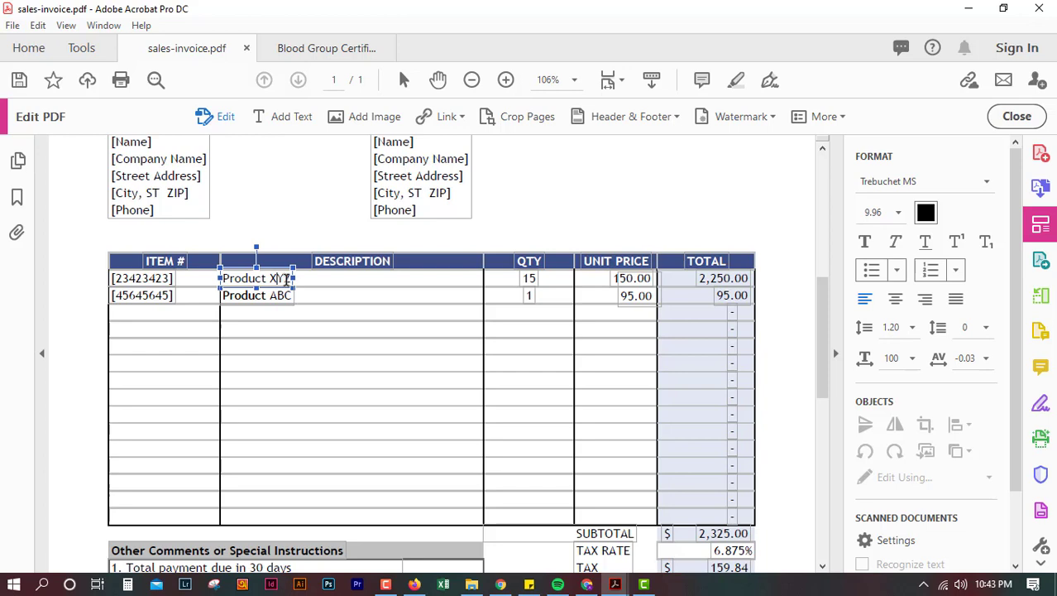
{"action": "key", "text": "Delete"}
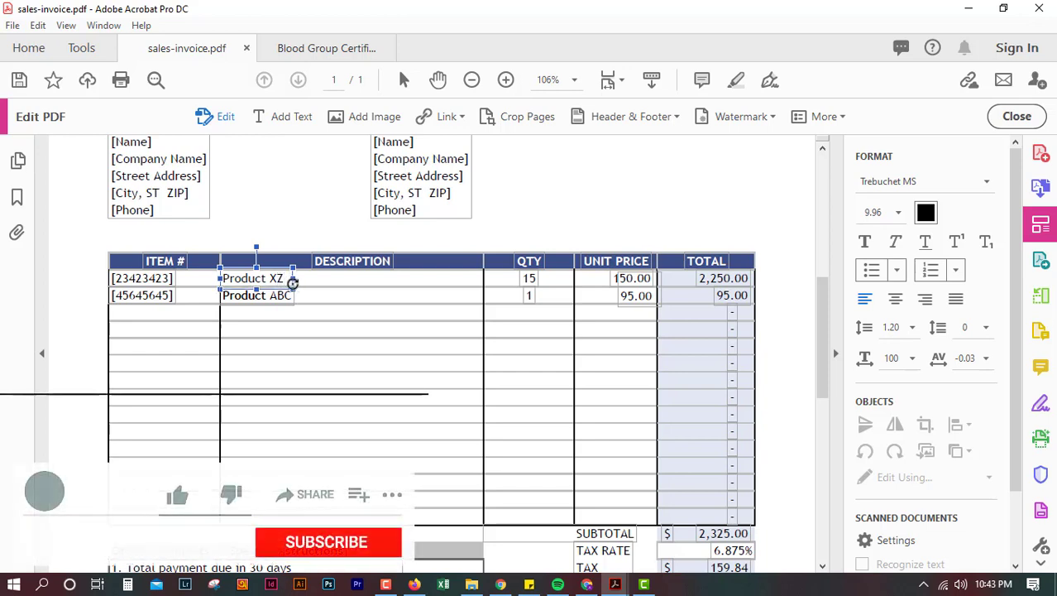
{"action": "key", "text": "Delete"}
{"action": "key", "text": "BackSpace"}
{"action": "type", "text": "B"}
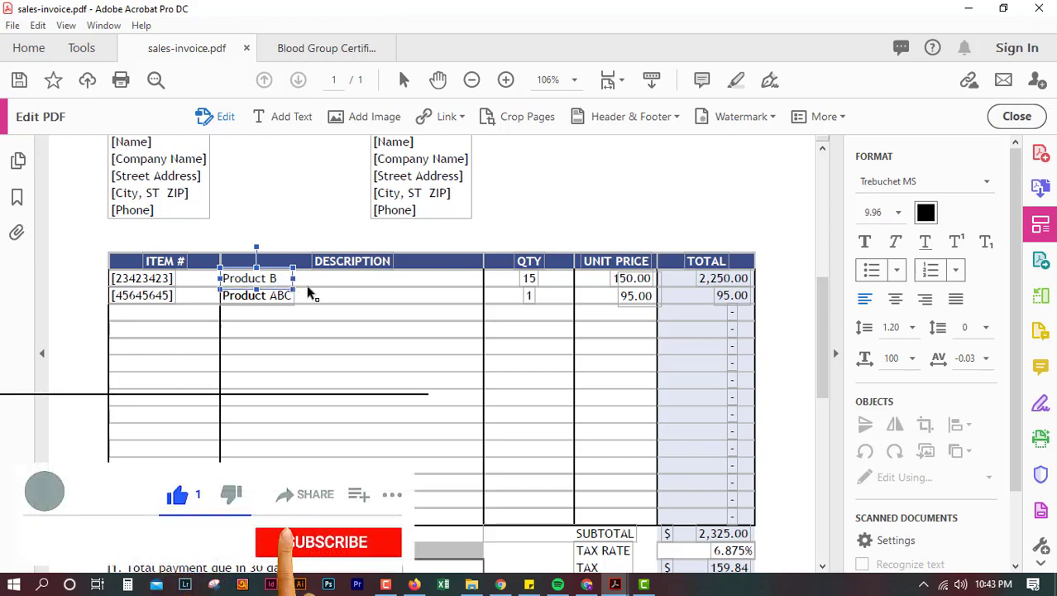
{"action": "type", "text": "BC"}
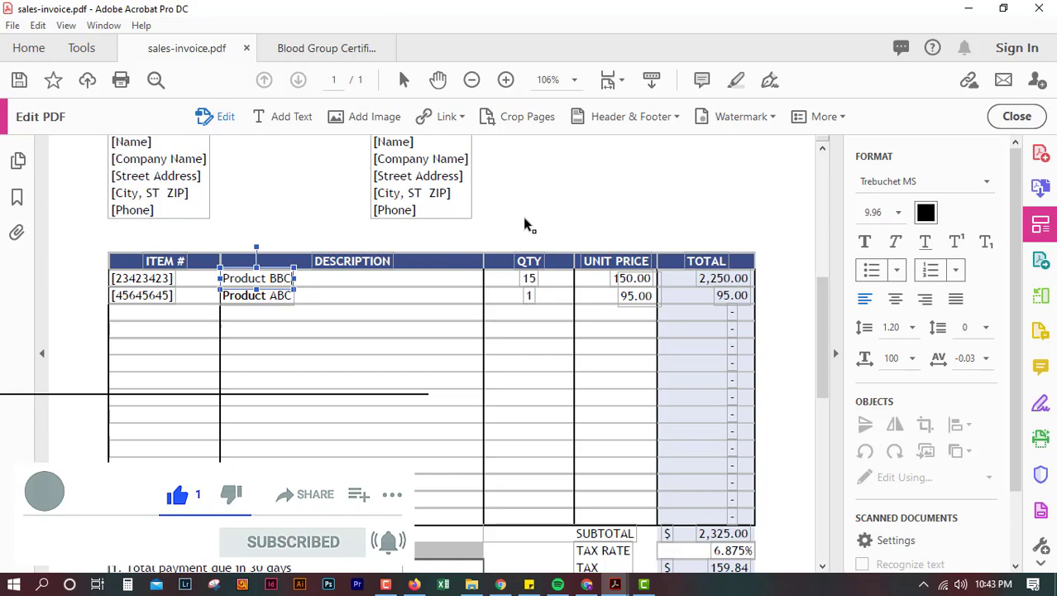
{"action": "left_click", "coordinate": [632, 235]}
Look over the invoice's editable text, including the item numbers, the subtotal and the special instructions.
{"action": "scroll", "coordinate": [493, 339], "scroll_direction": "up", "scroll_amount": 1}
{"action": "scroll", "coordinate": [493, 339], "scroll_direction": "up", "scroll_amount": 2}
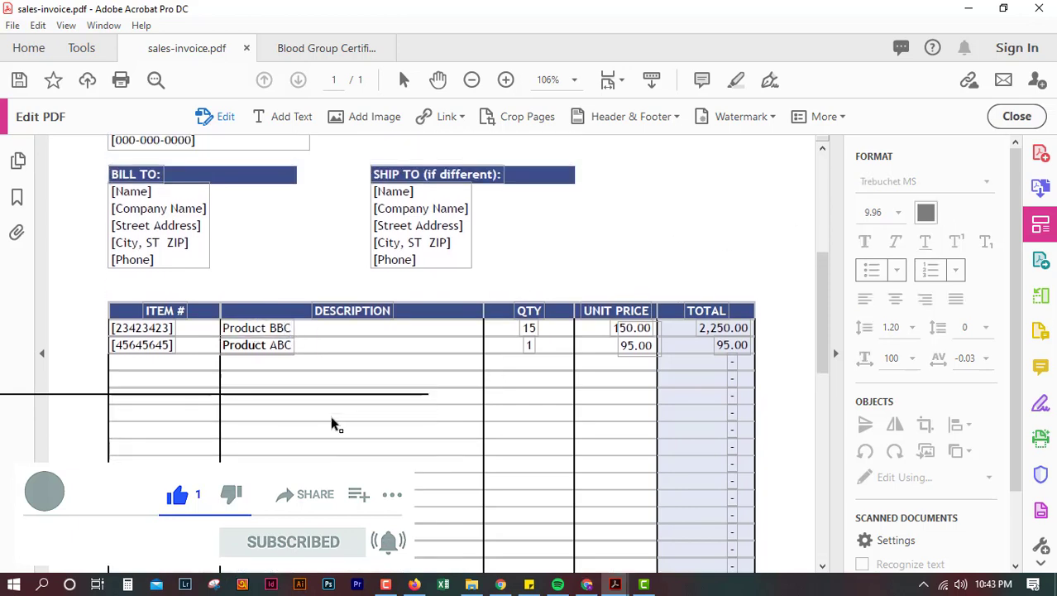
{"action": "left_click", "coordinate": [136, 359]}
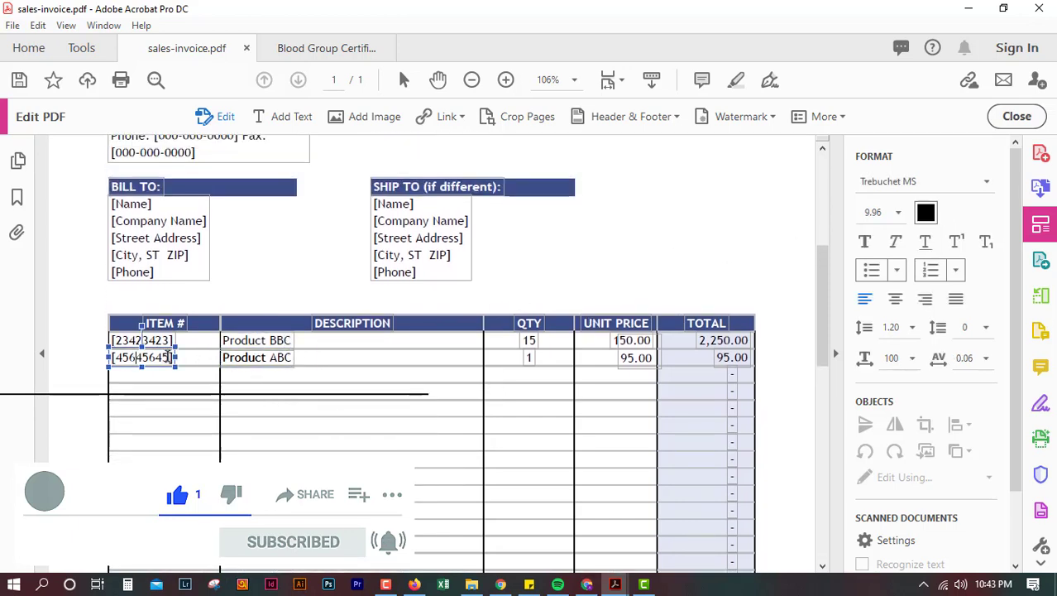
{"action": "scroll", "coordinate": [562, 390], "scroll_direction": "down", "scroll_amount": 1}
{"action": "scroll", "coordinate": [562, 390], "scroll_direction": "up", "scroll_amount": 2}
{"action": "scroll", "coordinate": [563, 390], "scroll_direction": "down", "scroll_amount": 2}
{"action": "scroll", "coordinate": [560, 389], "scroll_direction": "down", "scroll_amount": 5}
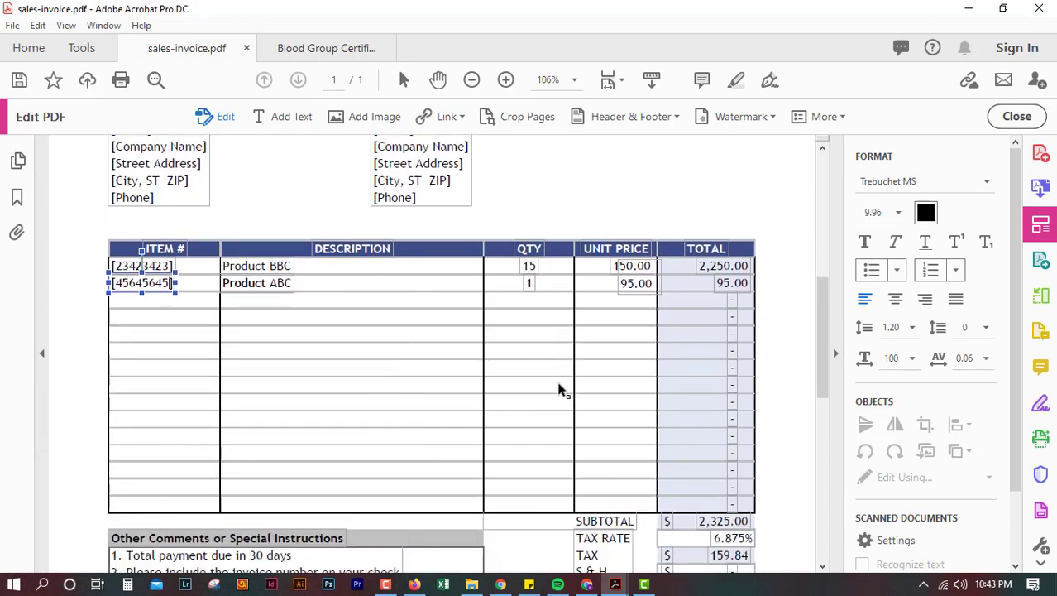
{"action": "left_click", "coordinate": [705, 408]}
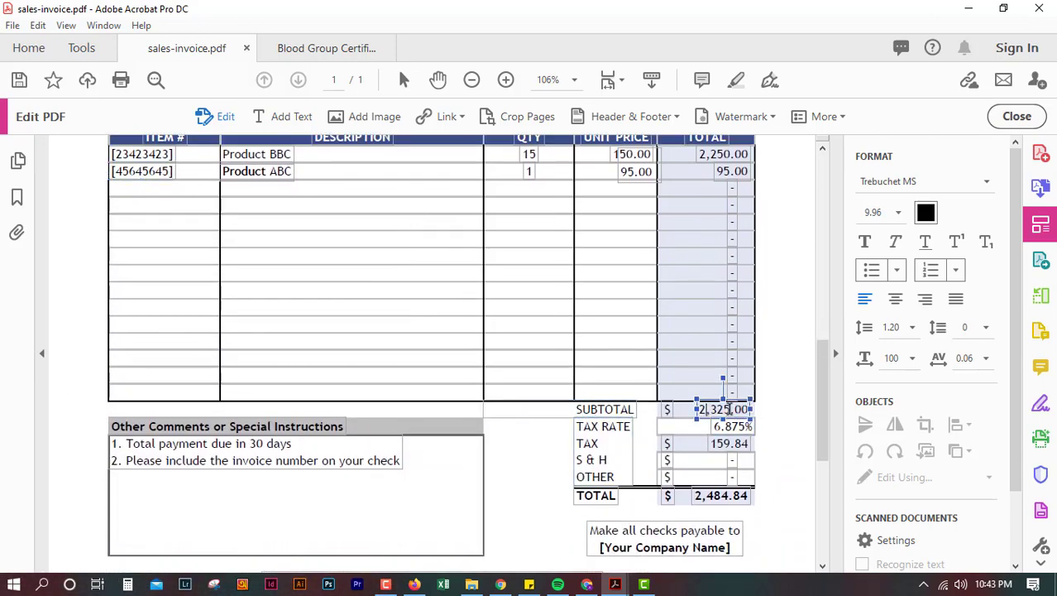
{"action": "double_click", "coordinate": [704, 409]}
{"action": "scroll", "coordinate": [508, 488], "scroll_direction": "down", "scroll_amount": 3}
{"action": "scroll", "coordinate": [507, 488], "scroll_direction": "down", "scroll_amount": 1}
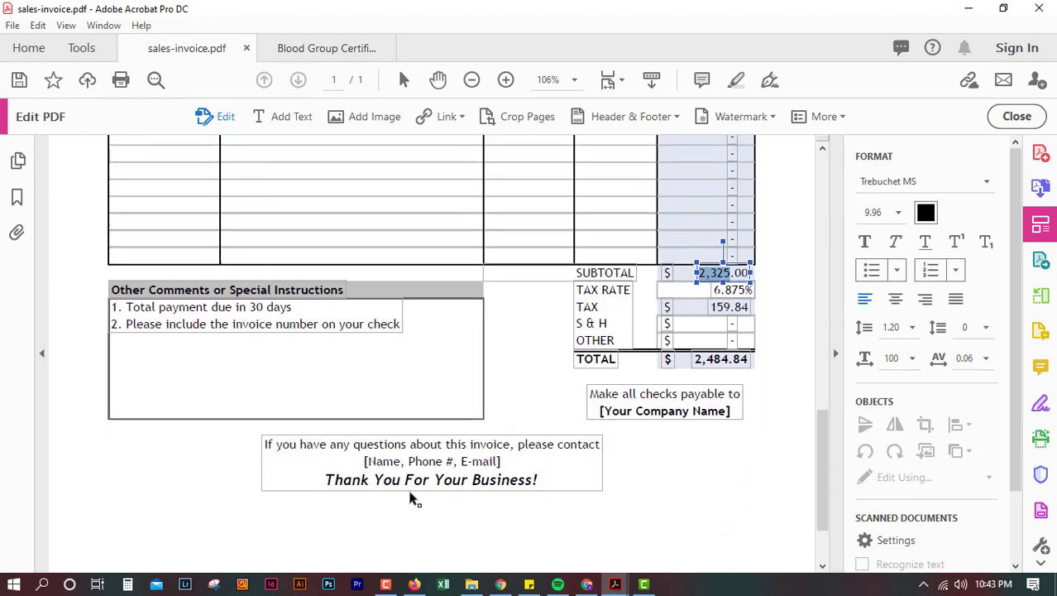
{"action": "left_click", "coordinate": [262, 307]}
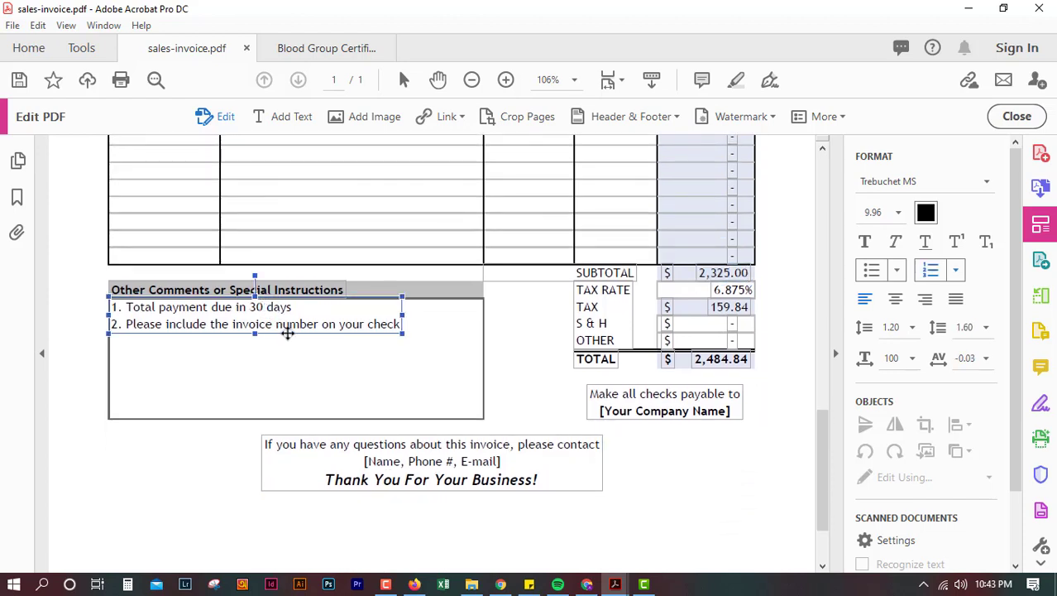
{"action": "scroll", "coordinate": [432, 387], "scroll_direction": "up", "scroll_amount": 1}
{"action": "scroll", "coordinate": [479, 385], "scroll_direction": "down", "scroll_amount": 1}
{"action": "scroll", "coordinate": [481, 394], "scroll_direction": "up", "scroll_amount": 2}
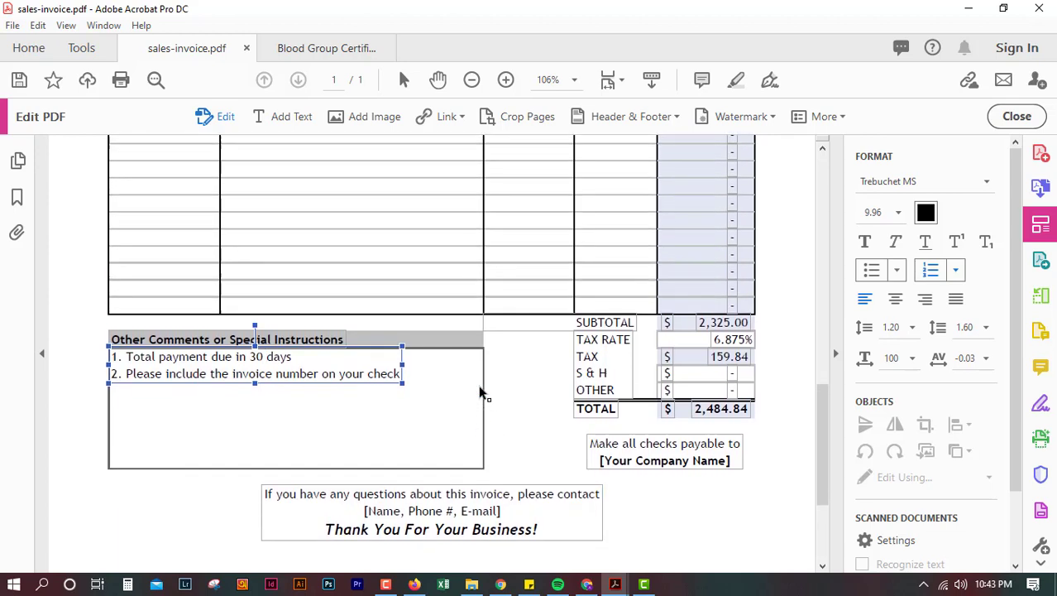
{"action": "scroll", "coordinate": [479, 392], "scroll_direction": "up", "scroll_amount": 5}
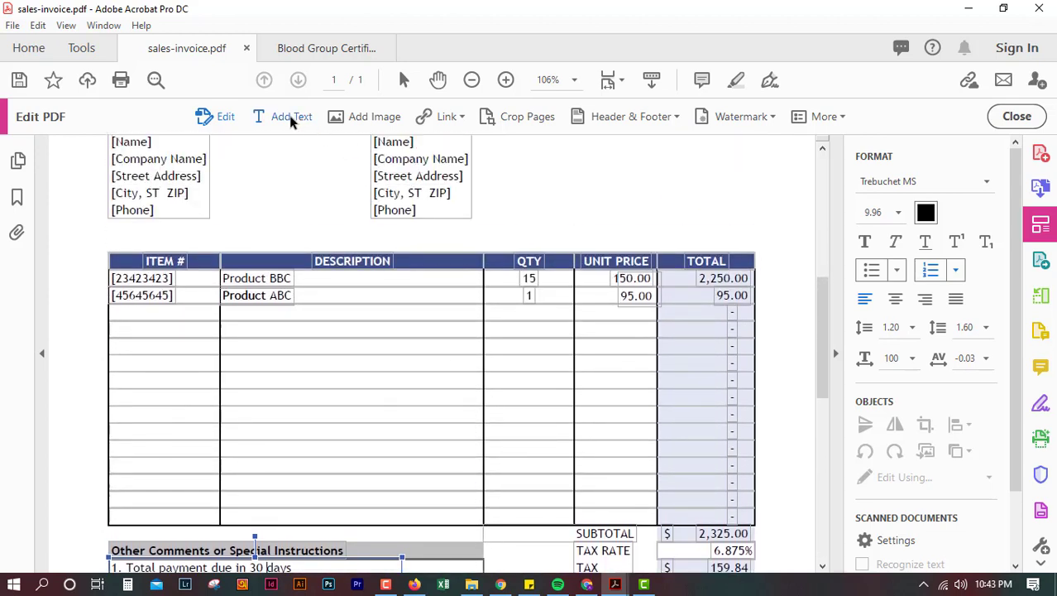
Add the text Product BBC in the third row of the description column and align it with the descriptions above.
{"action": "left_click", "coordinate": [291, 117]}
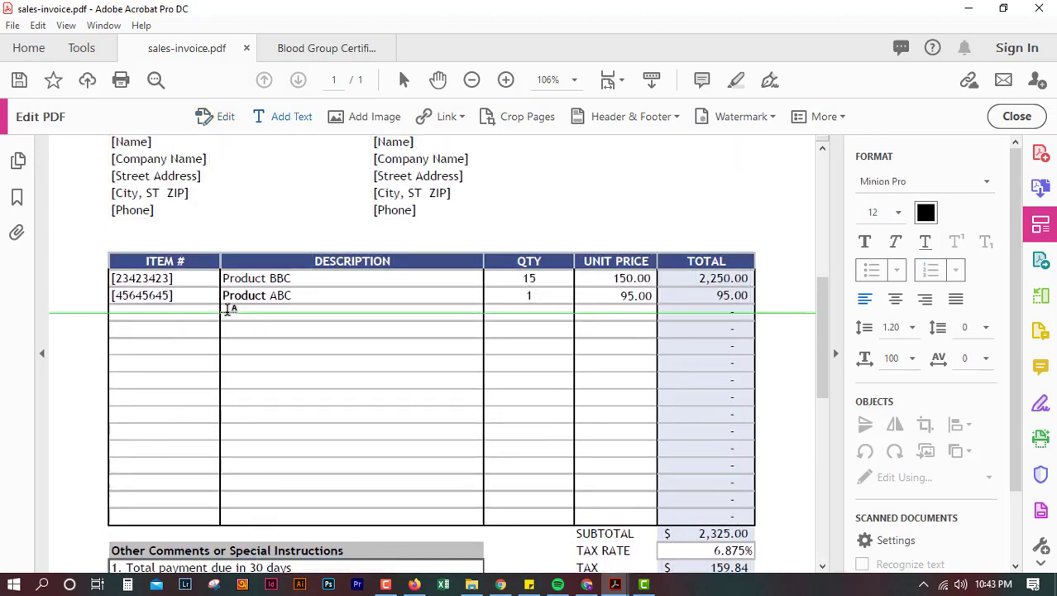
{"action": "mouse_move", "coordinate": [227, 311]}
{"action": "left_mouse_down"}
{"action": "mouse_move", "coordinate": [326, 316]}
{"action": "mouse_move", "coordinate": [346, 331]}
{"action": "left_mouse_up"}
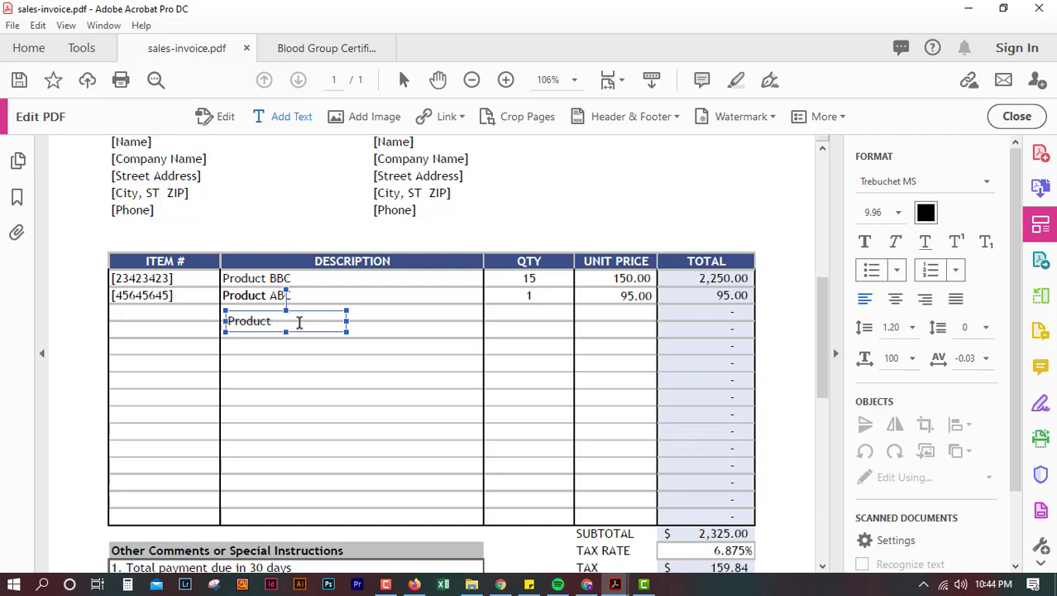
{"action": "type", "text": "Product BBC"}
{"action": "left_click_drag", "start_coordinate": [298, 308], "coordinate": [291, 300]}
{"action": "left_click", "coordinate": [334, 356]}
{"action": "left_click", "coordinate": [202, 313]}
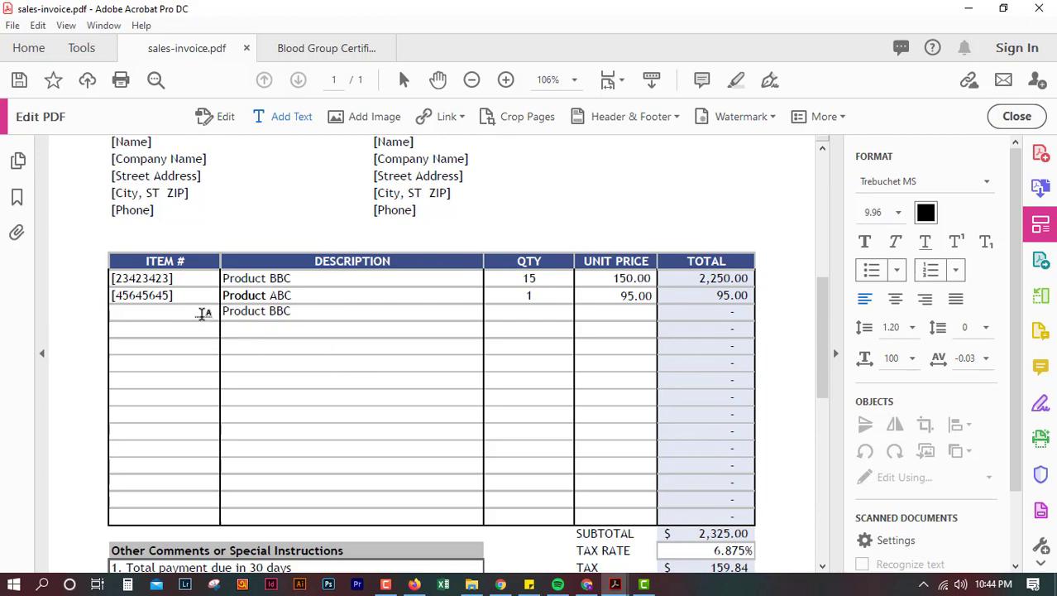
Add the quantity 2 in the third item row, narrow its text box and align it under the other quantities.
{"action": "left_click", "coordinate": [544, 311]}
{"action": "type", "text": "2"}
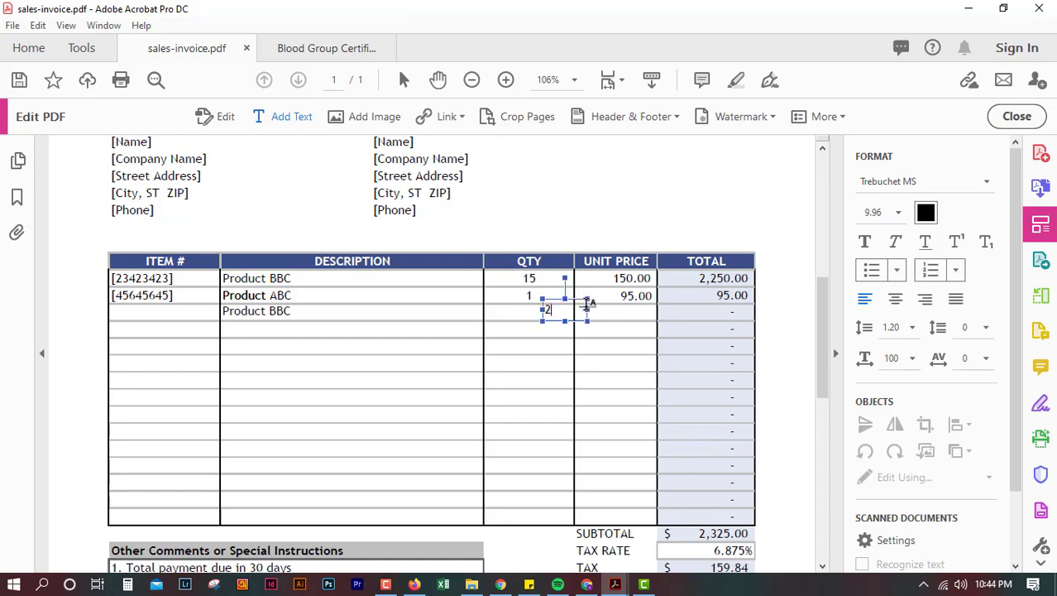
{"action": "left_click_drag", "start_coordinate": [588, 310], "coordinate": [566, 311]}
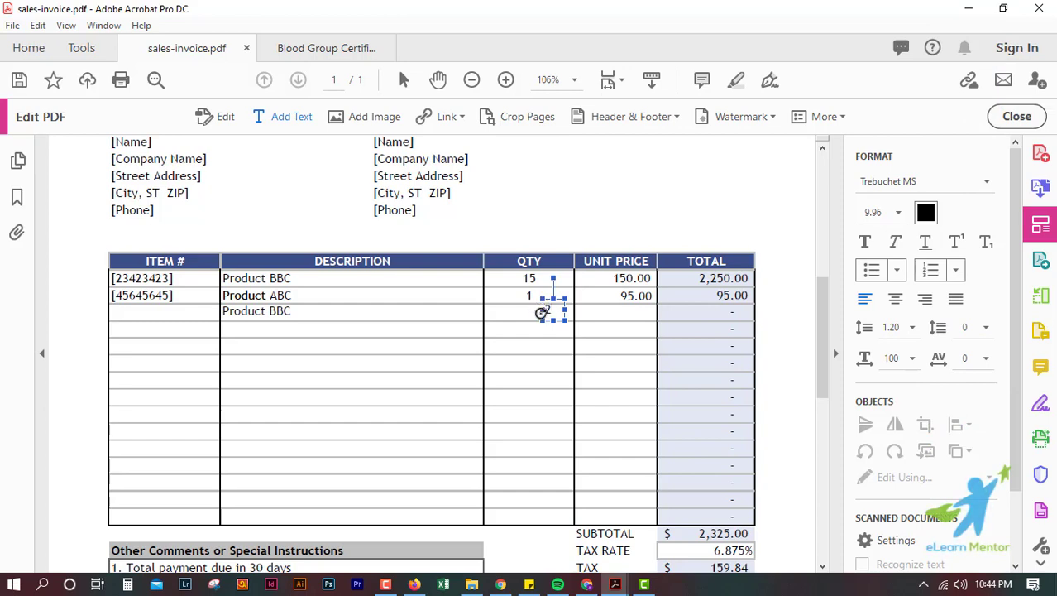
{"action": "mouse_move", "coordinate": [541, 311]}
{"action": "left_mouse_down"}
{"action": "mouse_move", "coordinate": [514, 312]}
{"action": "mouse_move", "coordinate": [564, 308]}
{"action": "mouse_move", "coordinate": [525, 309]}
{"action": "left_mouse_up"}
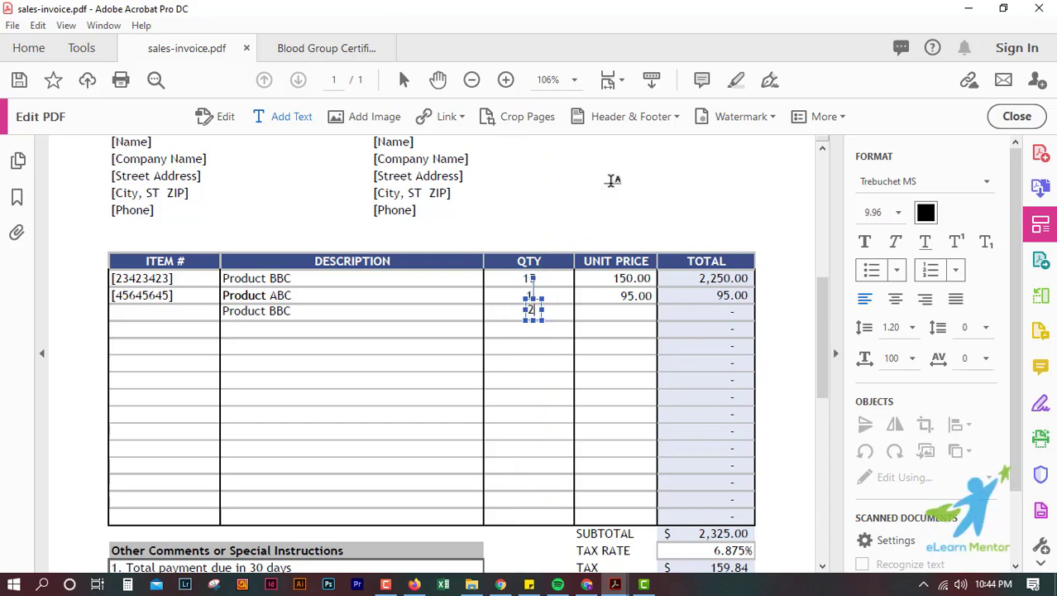
{"action": "left_click", "coordinate": [611, 180]}
Review the upper part of the edited invoice and compare it with the scanned Blood Group Certificate.pdf.
{"action": "scroll", "coordinate": [661, 273], "scroll_direction": "up", "scroll_amount": 2}
{"action": "scroll", "coordinate": [662, 283], "scroll_direction": "up", "scroll_amount": 4}
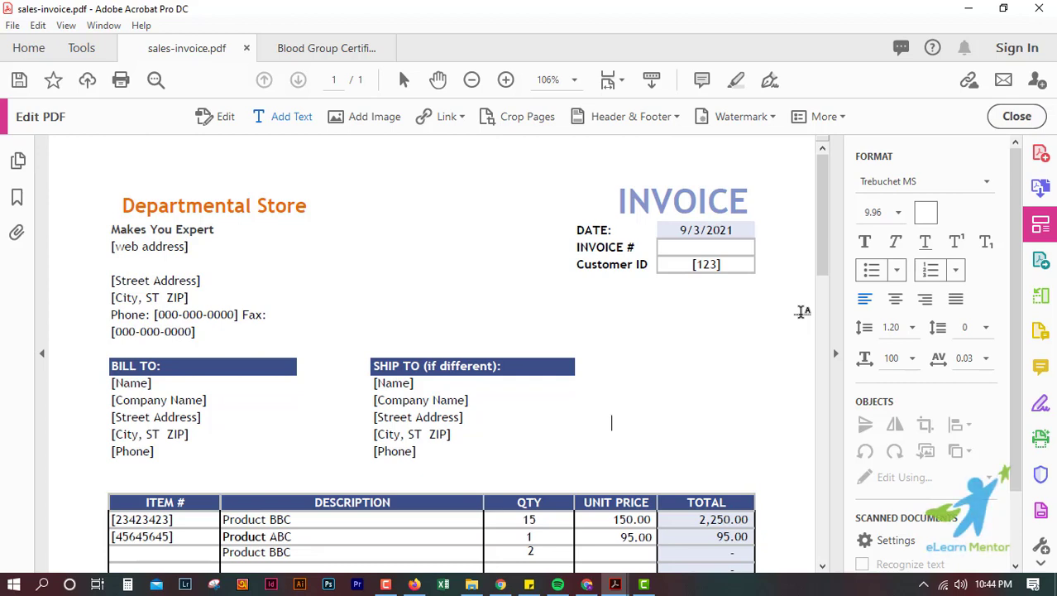
{"action": "scroll", "coordinate": [739, 417], "scroll_direction": "down", "scroll_amount": 1}
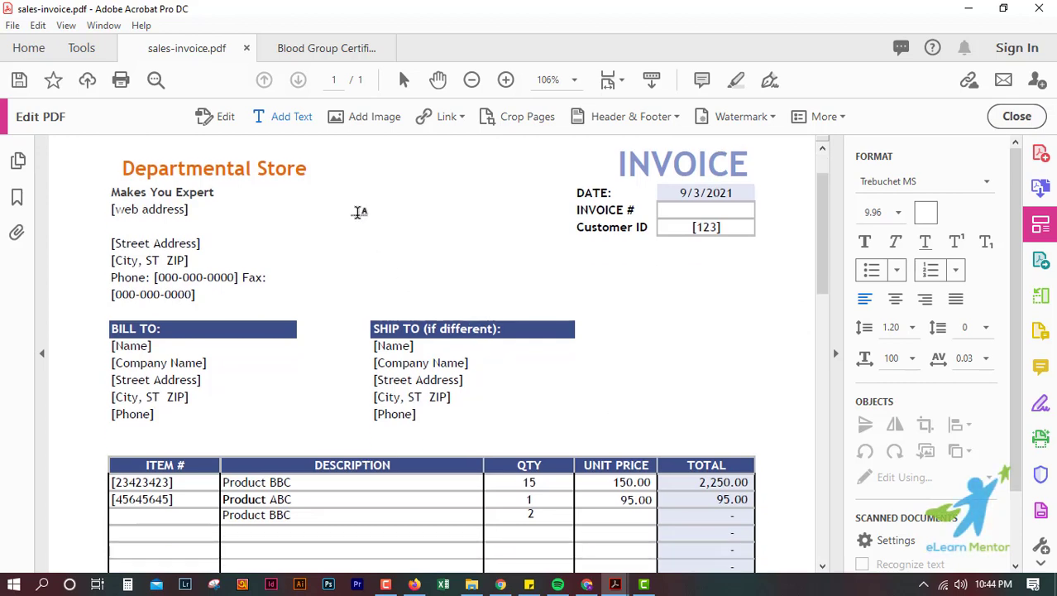
{"action": "left_click", "coordinate": [328, 48]}
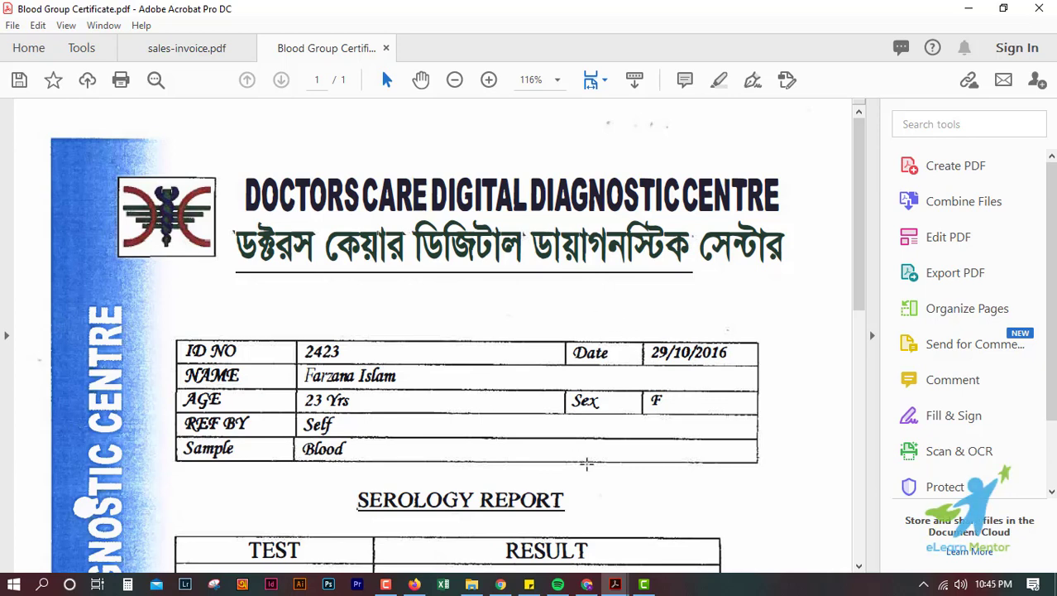
{"action": "scroll", "coordinate": [587, 463], "scroll_direction": "down", "scroll_amount": 1}
{"action": "scroll", "coordinate": [587, 463], "scroll_direction": "up", "scroll_amount": 1}
{"action": "left_click", "coordinate": [197, 52]}
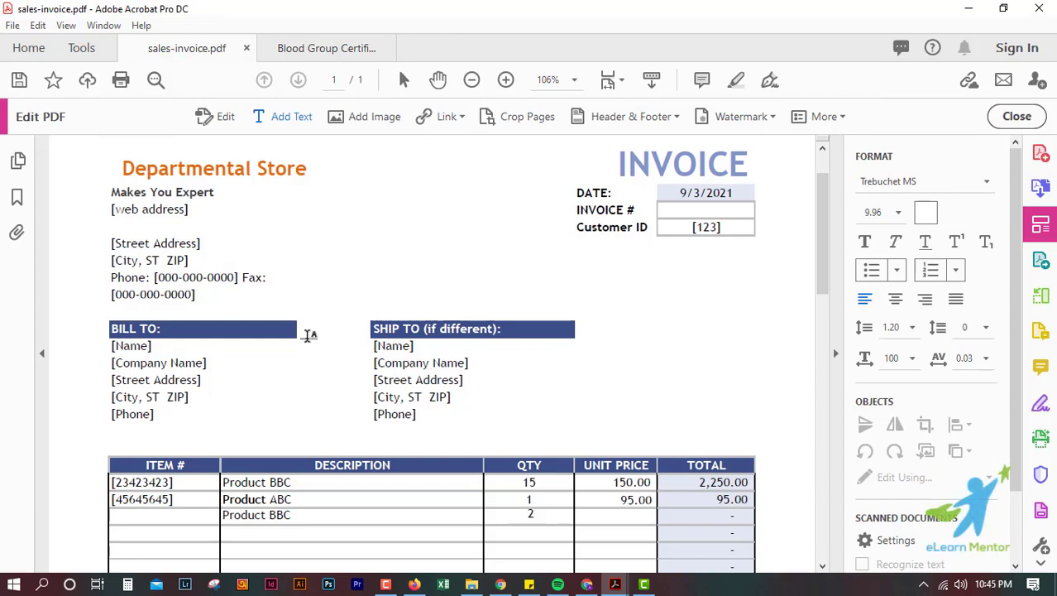
Switch to Blood Group Certificate.pdf, open it for PDF editing and bring the serology results into view.
{"action": "left_click", "coordinate": [327, 49]}
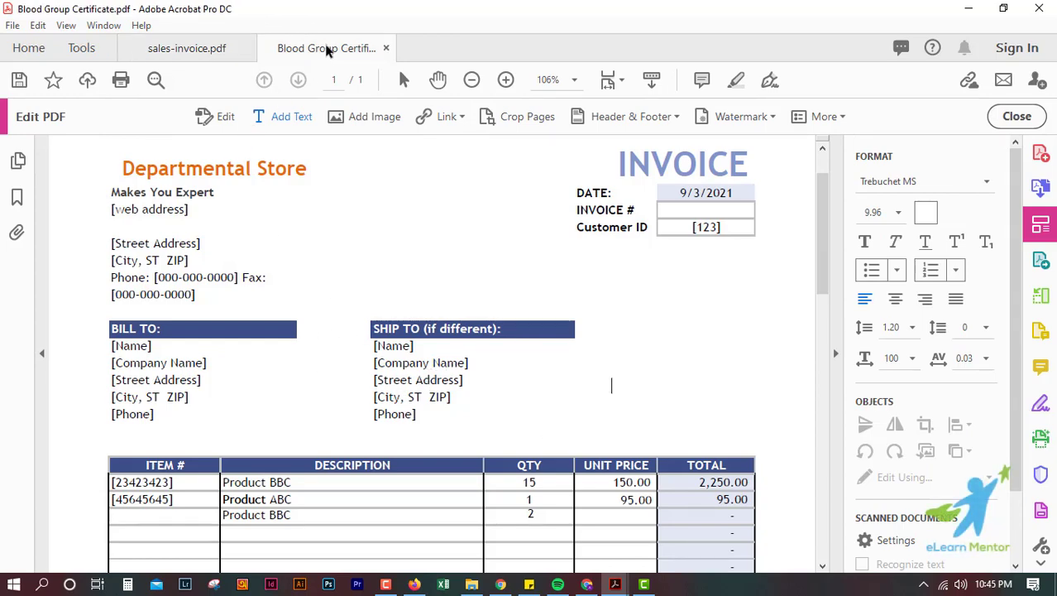
{"action": "scroll", "coordinate": [400, 415], "scroll_direction": "down", "scroll_amount": 4}
{"action": "scroll", "coordinate": [402, 416], "scroll_direction": "up", "scroll_amount": 3}
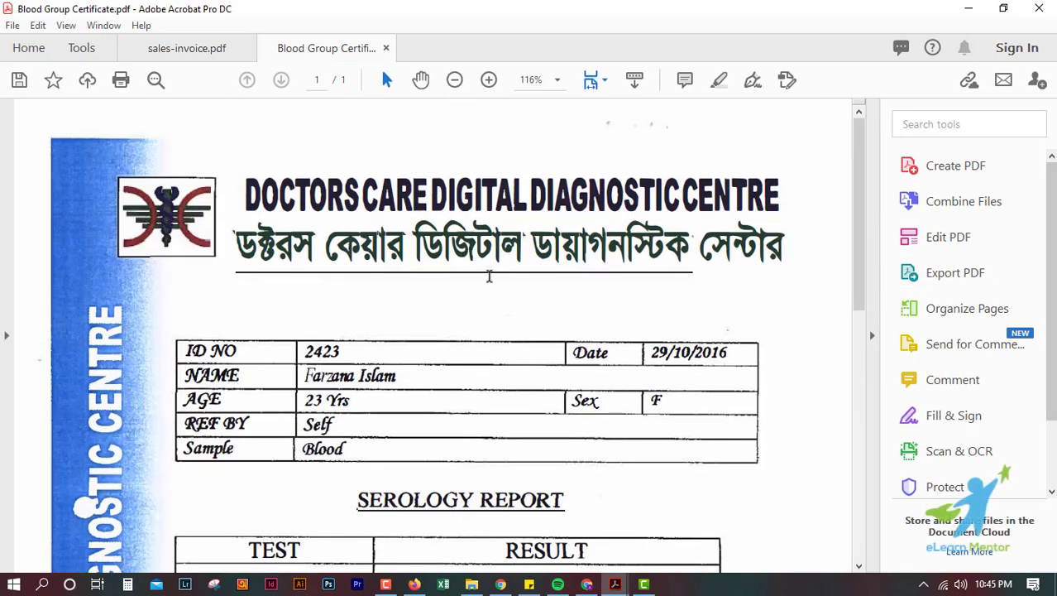
{"action": "left_click", "coordinate": [943, 237]}
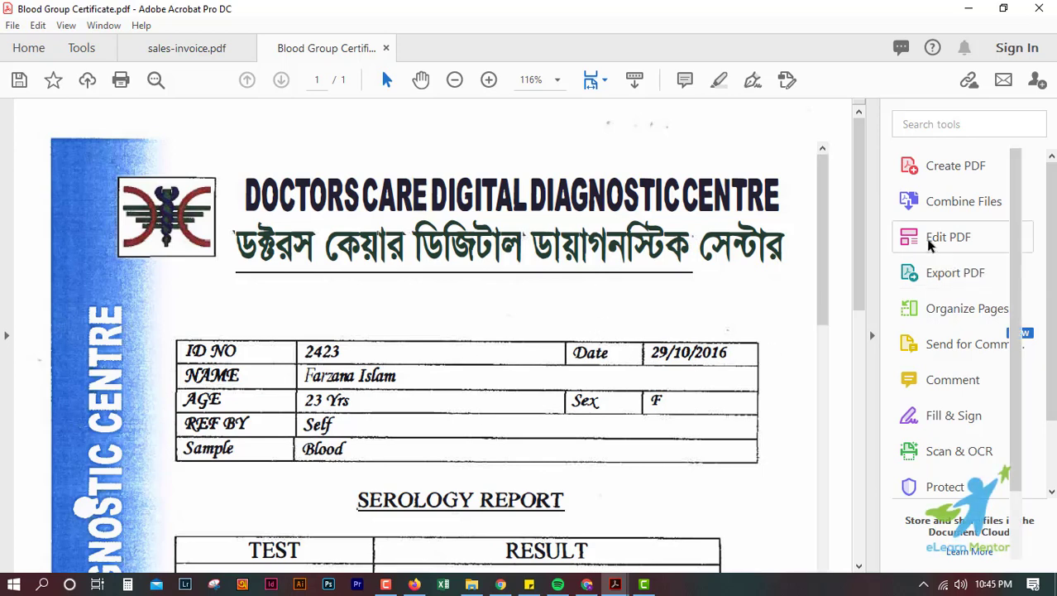
{"action": "scroll", "coordinate": [711, 356], "scroll_direction": "down", "scroll_amount": 2}
{"action": "scroll", "coordinate": [563, 403], "scroll_direction": "down", "scroll_amount": 3}
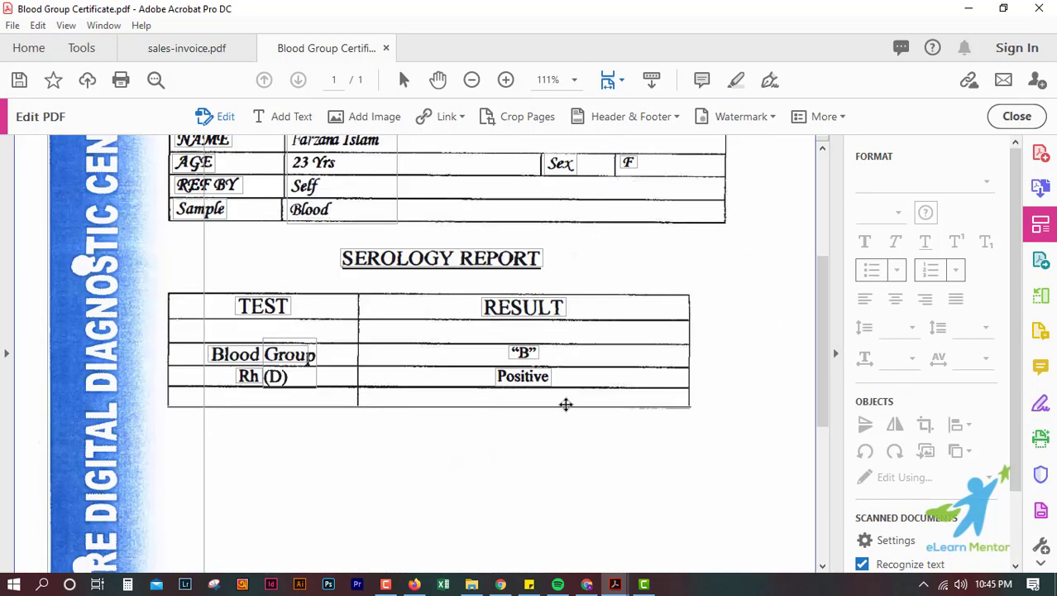
{"action": "scroll", "coordinate": [530, 460], "scroll_direction": "up", "scroll_amount": 2}
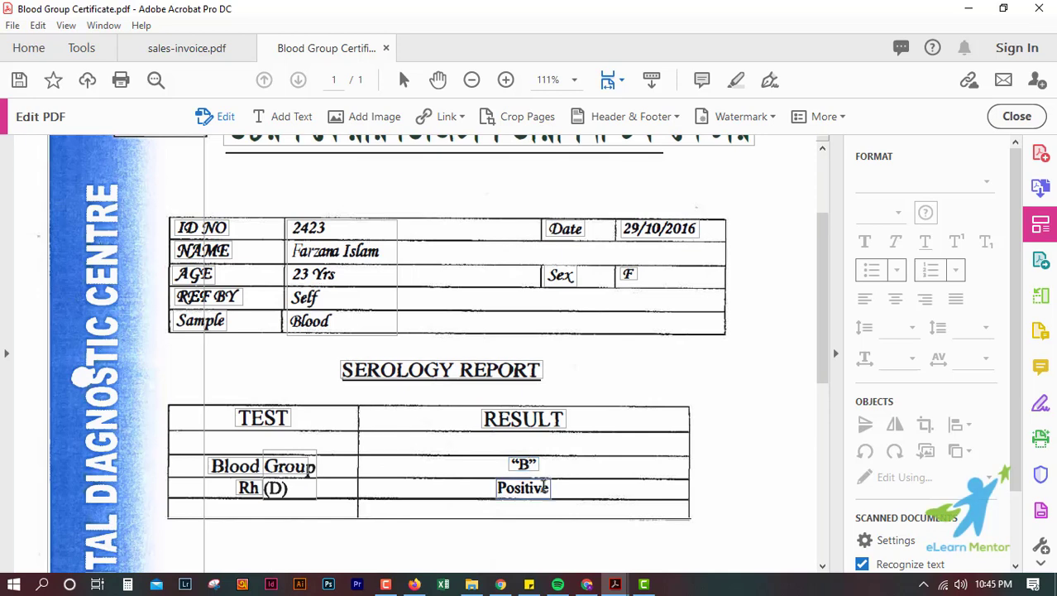
Replace the letter in the Blood Group result with A and move the text down to line up with its row.
{"action": "left_click", "coordinate": [542, 471]}
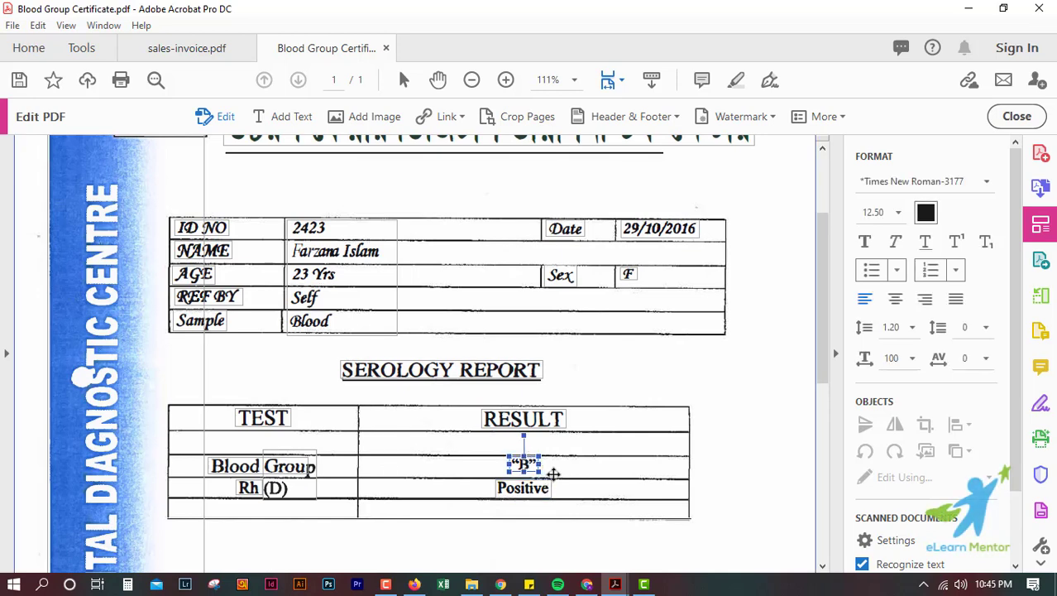
{"action": "key", "text": "BackSpace"}
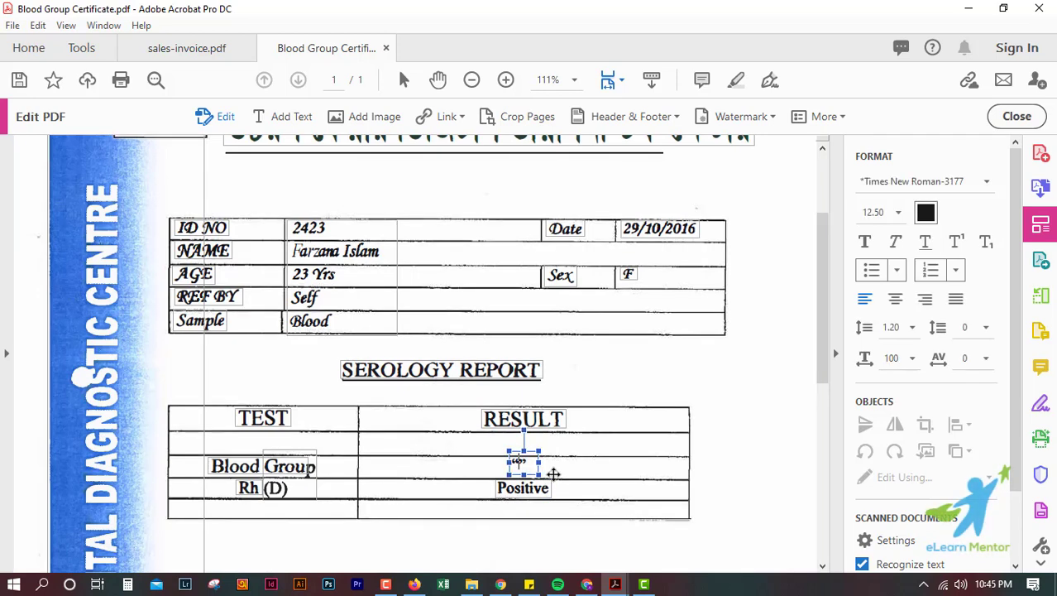
{"action": "type", "text": "A"}
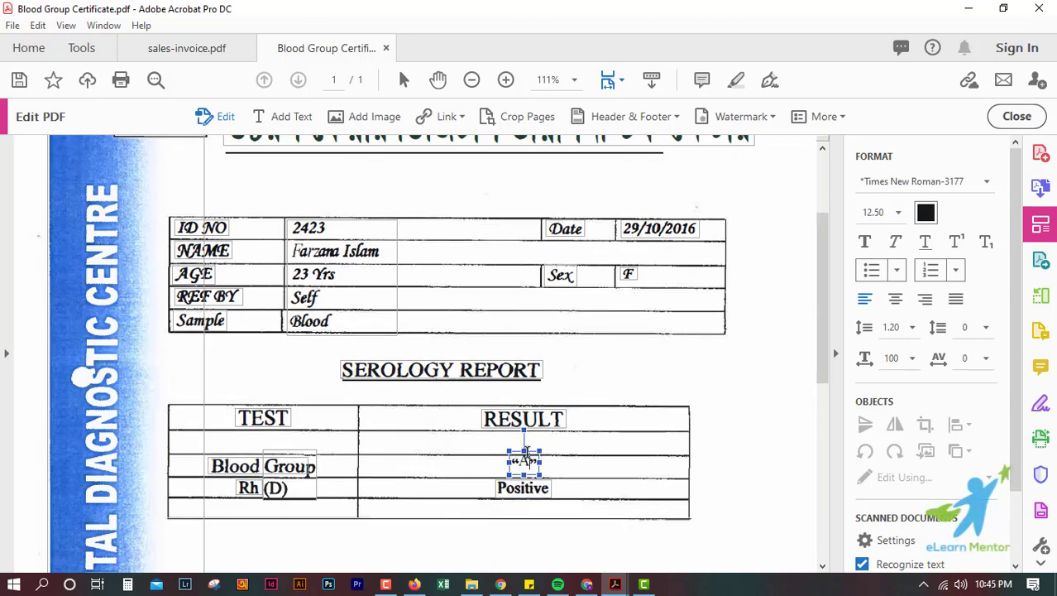
{"action": "left_click_drag", "start_coordinate": [524, 454], "coordinate": [525, 461]}
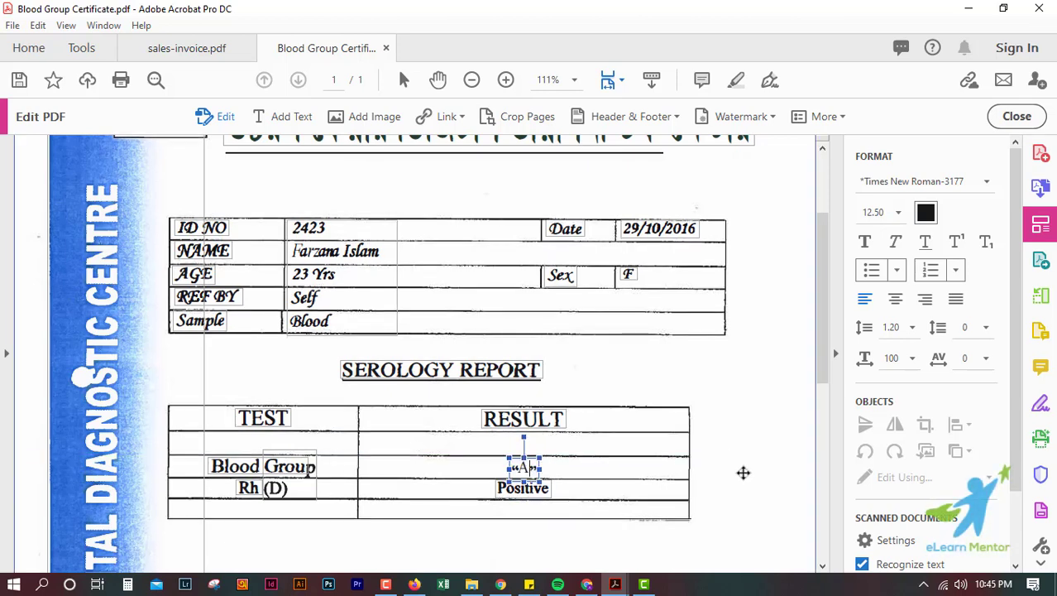
Replace the patient's first name in the NAME row of the certificate with a different first name, keeping the surname.
{"action": "scroll", "coordinate": [742, 472], "scroll_direction": "up", "scroll_amount": 3}
{"action": "left_click", "coordinate": [356, 403]}
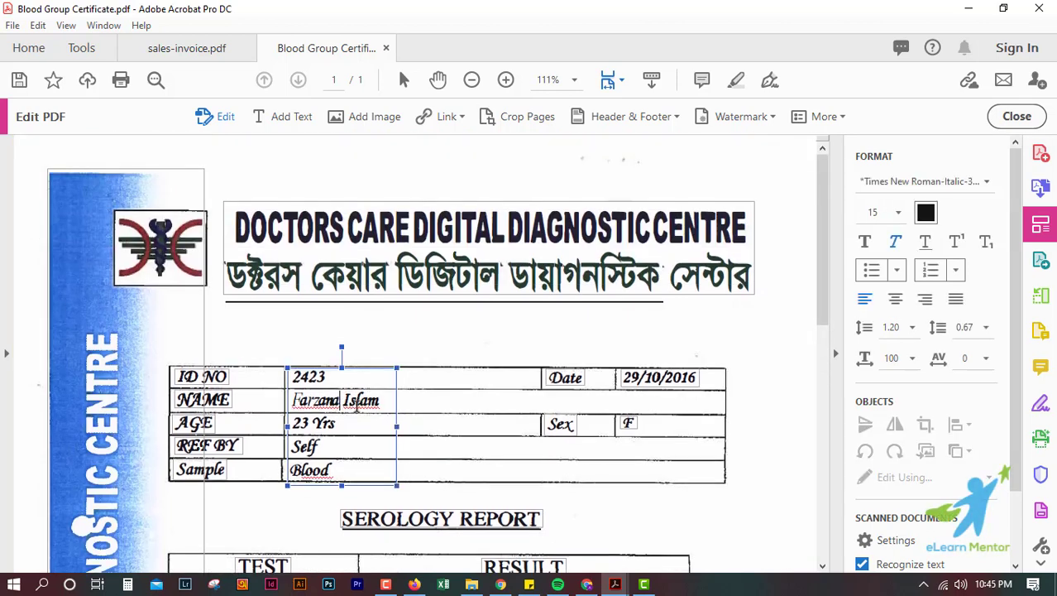
{"action": "key", "text": "BackSpace"}
{"action": "key", "text": "BackSpace"}
{"action": "key", "text": "BackSpace"}
{"action": "key", "text": "BackSpace"}
{"action": "key", "text": "BackSpace"}
{"action": "key", "text": "BackSpace"}
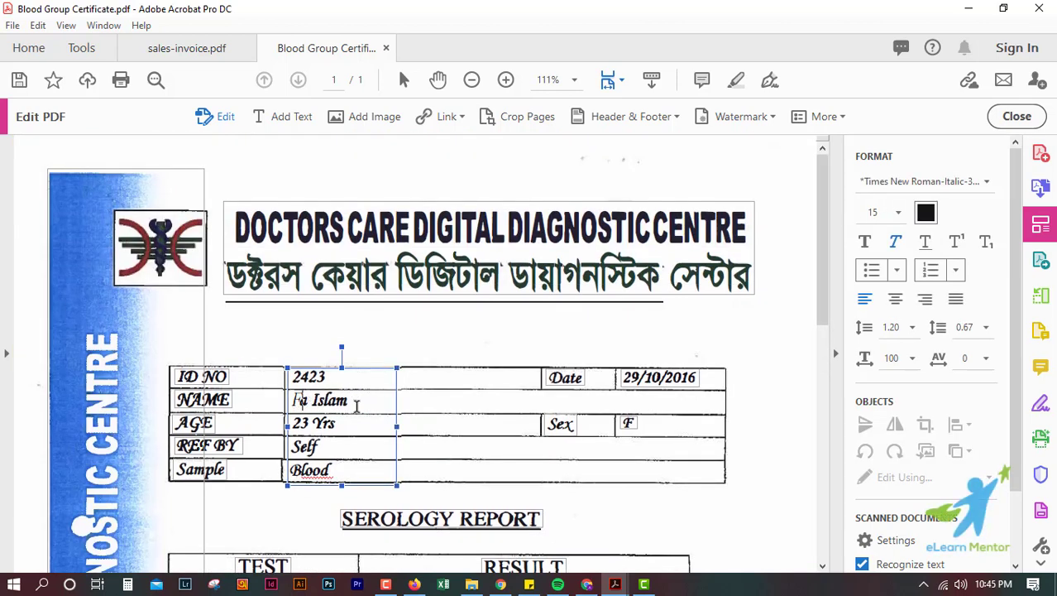
{"action": "key", "text": "BackSpace"}
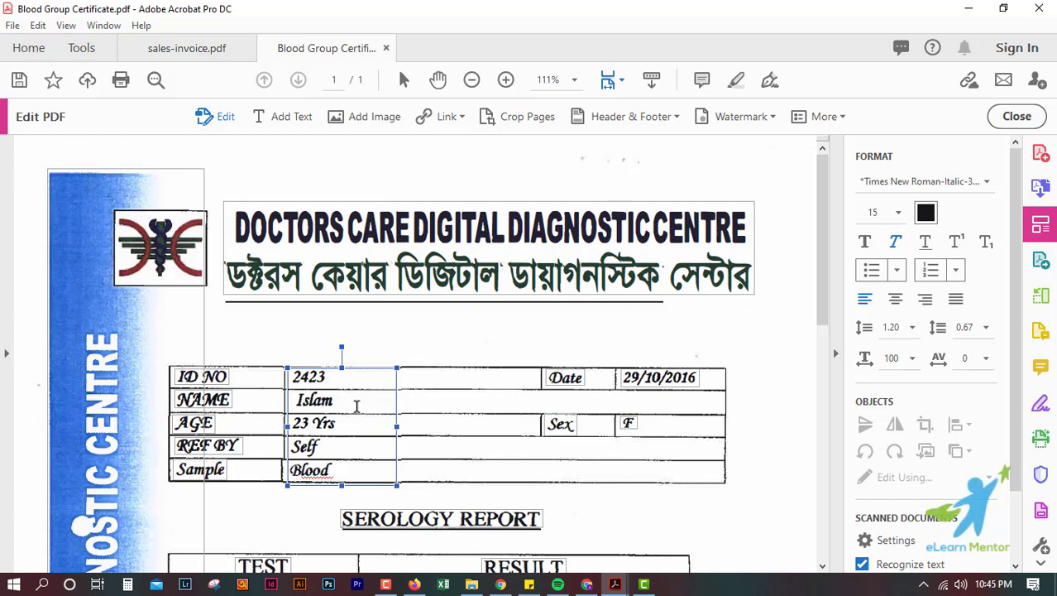
{"action": "type", "text": "Tahmina"}
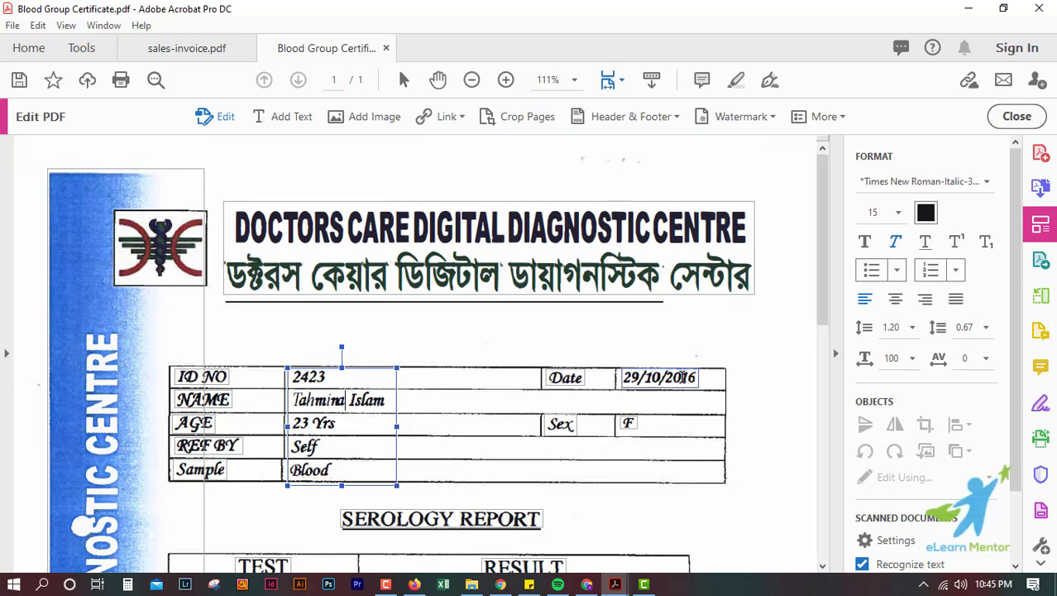
Change the certificate's Date to 29/10/2018 and close PDF editing.
{"action": "left_click", "coordinate": [692, 380]}
{"action": "key", "text": "BackSpace"}
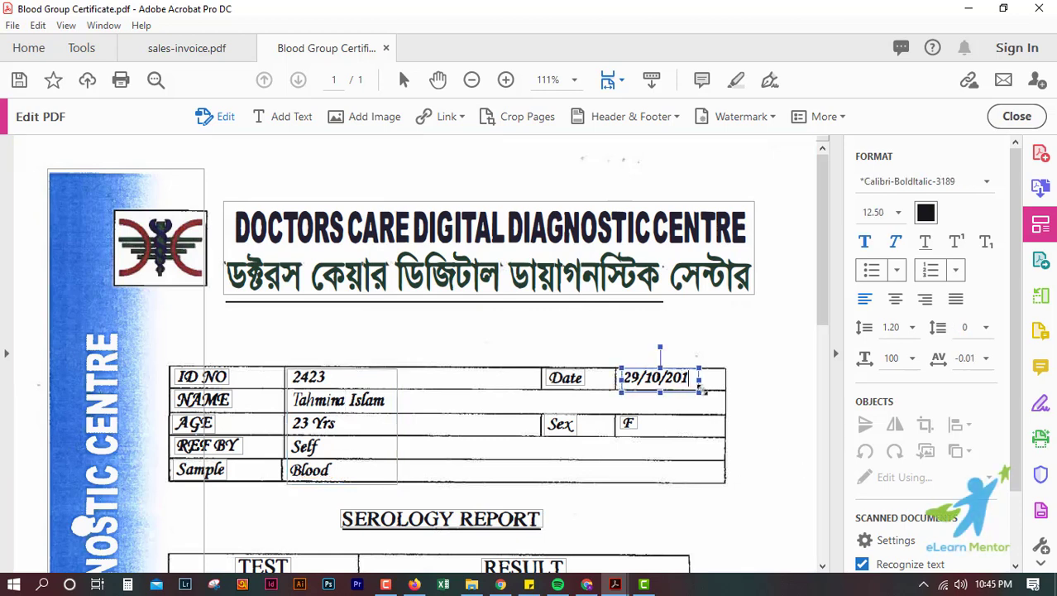
{"action": "type", "text": "8"}
{"action": "left_click", "coordinate": [1009, 118]}
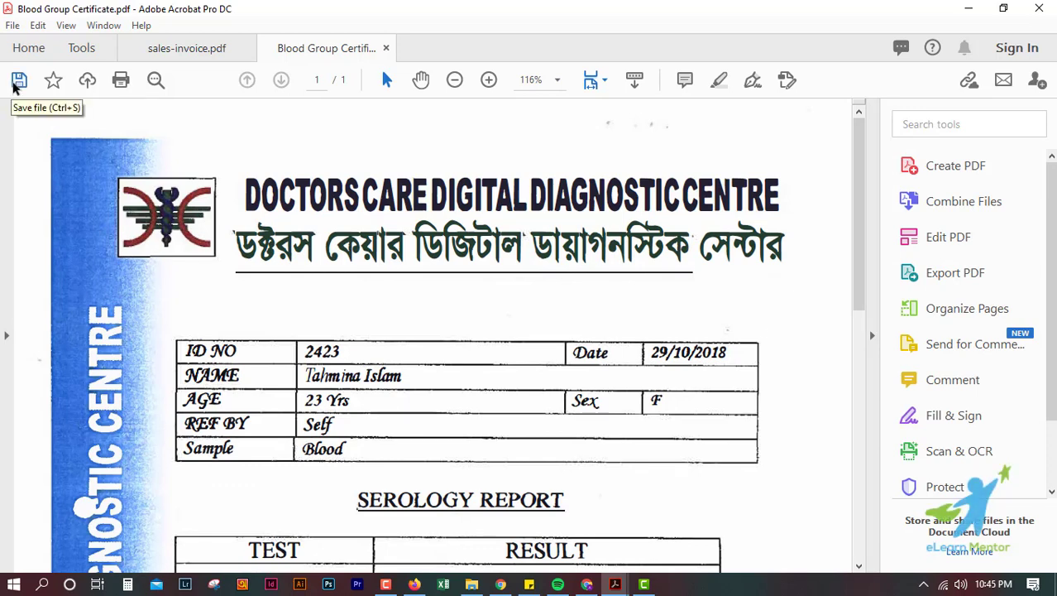
Review the edited certificate from the header to the signature block, checking the patient details, serology results and selectable SEROLOGY REPORT heading.
{"action": "scroll", "coordinate": [684, 432], "scroll_direction": "down", "scroll_amount": 5}
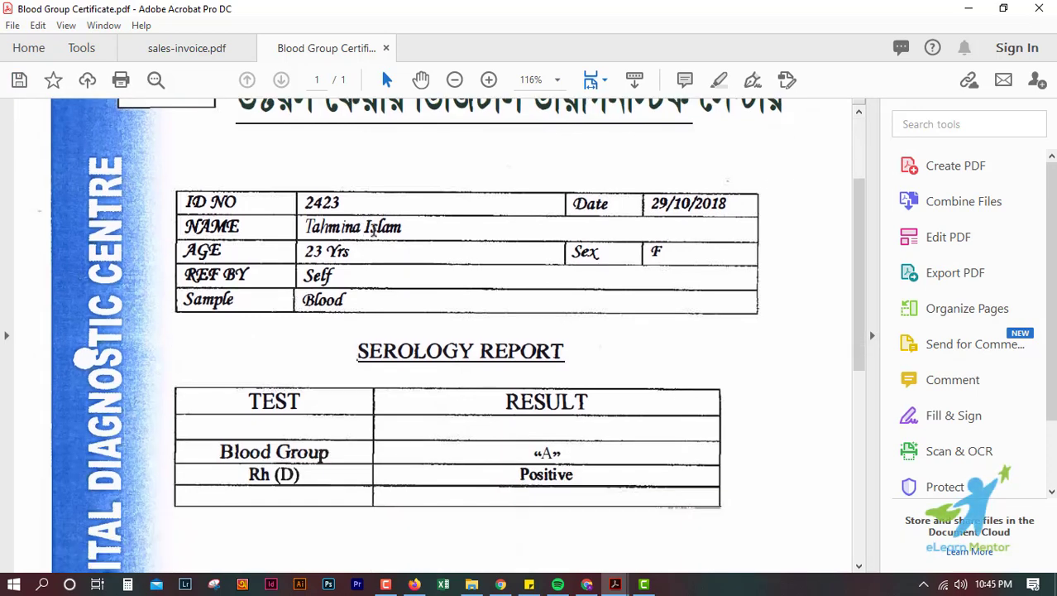
{"action": "scroll", "coordinate": [755, 370], "scroll_direction": "up", "scroll_amount": 7}
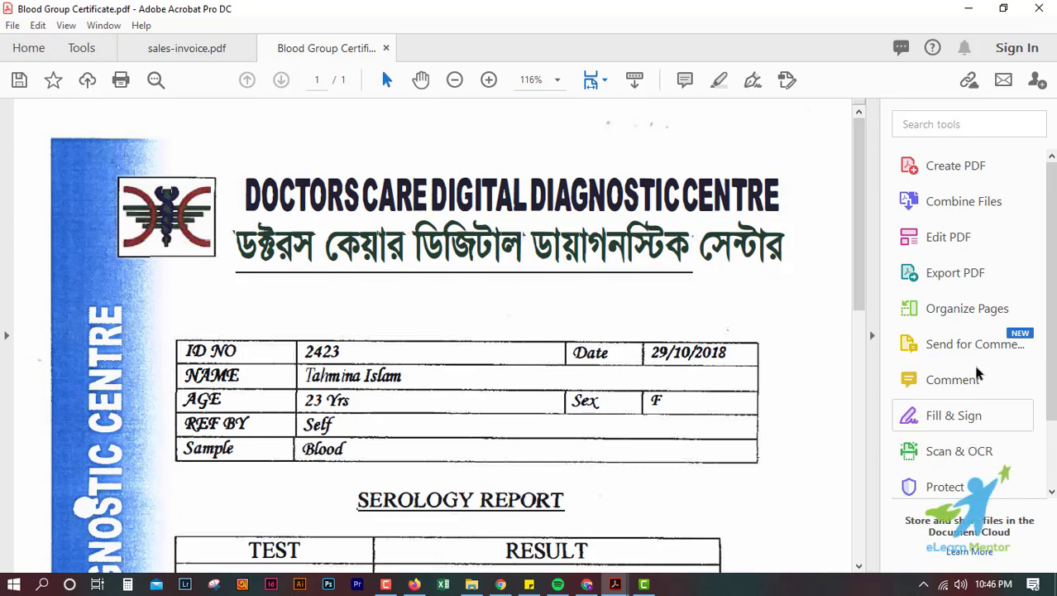
{"action": "scroll", "coordinate": [576, 502], "scroll_direction": "down", "scroll_amount": 10}
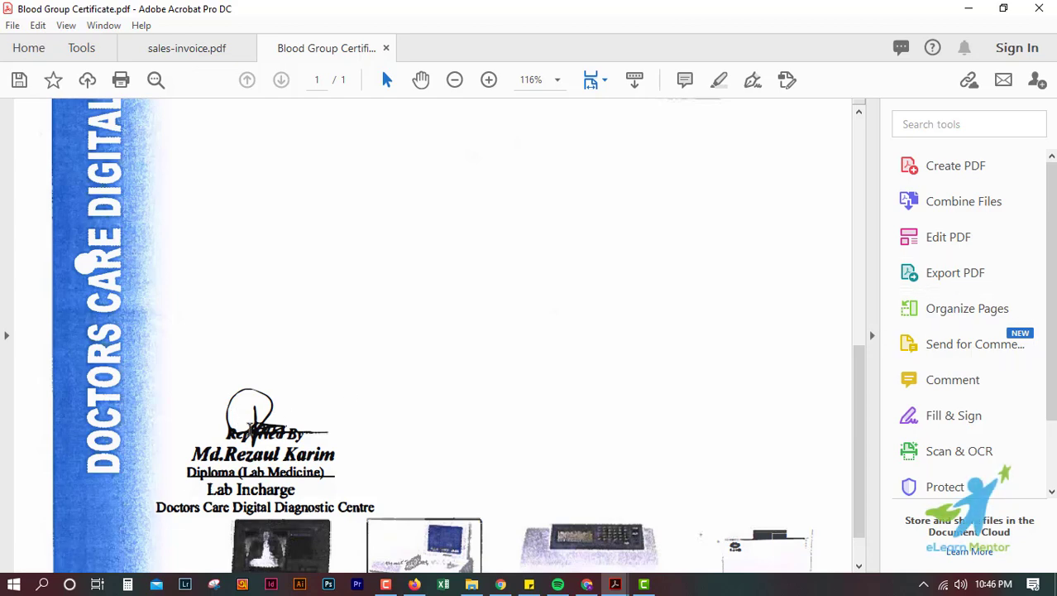
{"action": "scroll", "coordinate": [559, 345], "scroll_direction": "up", "scroll_amount": 12}
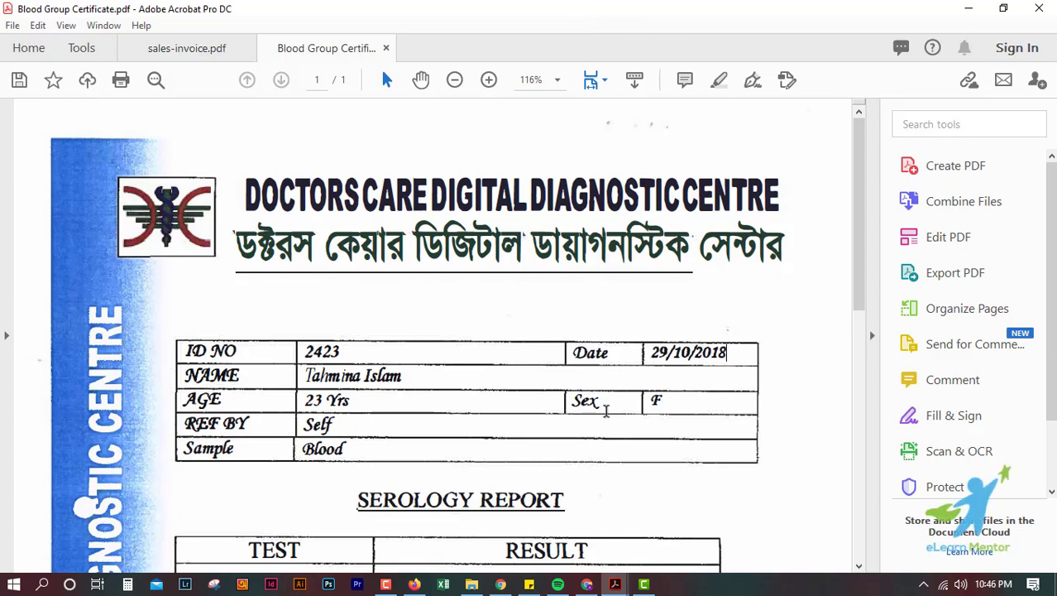
{"action": "scroll", "coordinate": [607, 412], "scroll_direction": "up", "scroll_amount": 3}
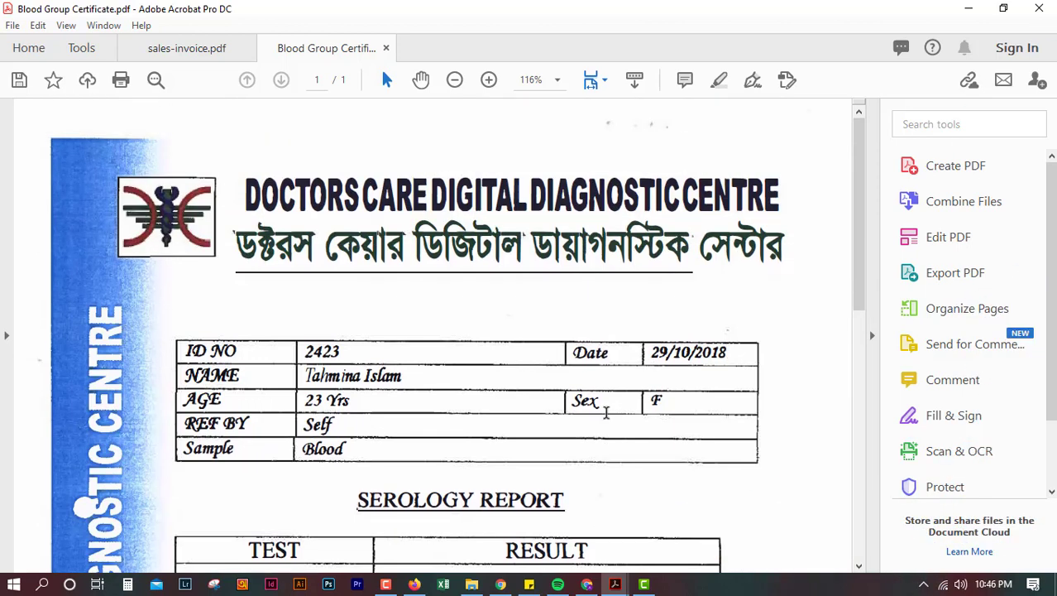
{"action": "scroll", "coordinate": [607, 412], "scroll_direction": "down", "scroll_amount": 3}
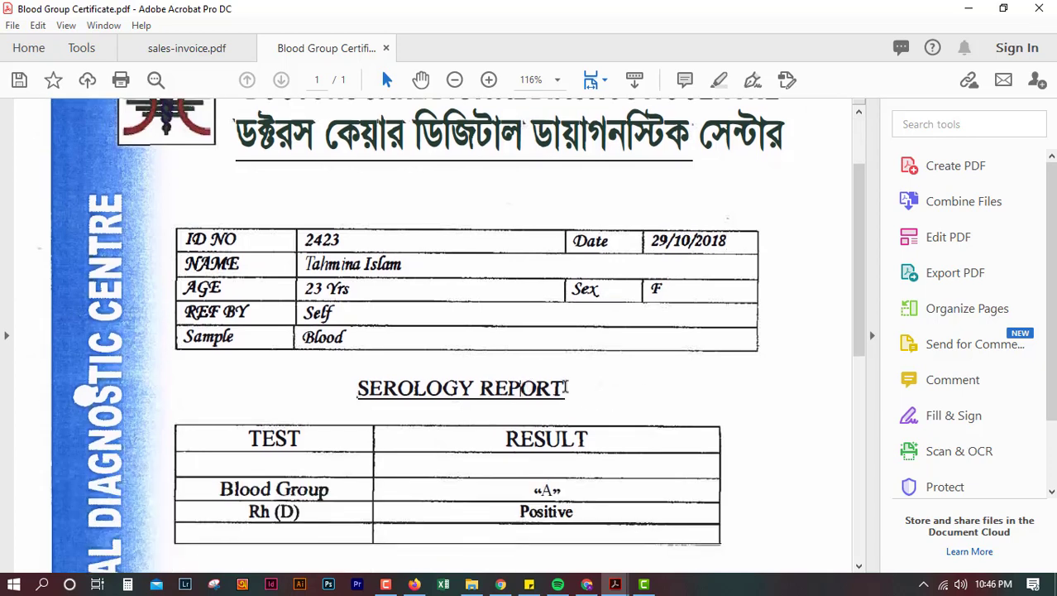
{"action": "left_click_drag", "start_coordinate": [566, 387], "coordinate": [494, 387]}
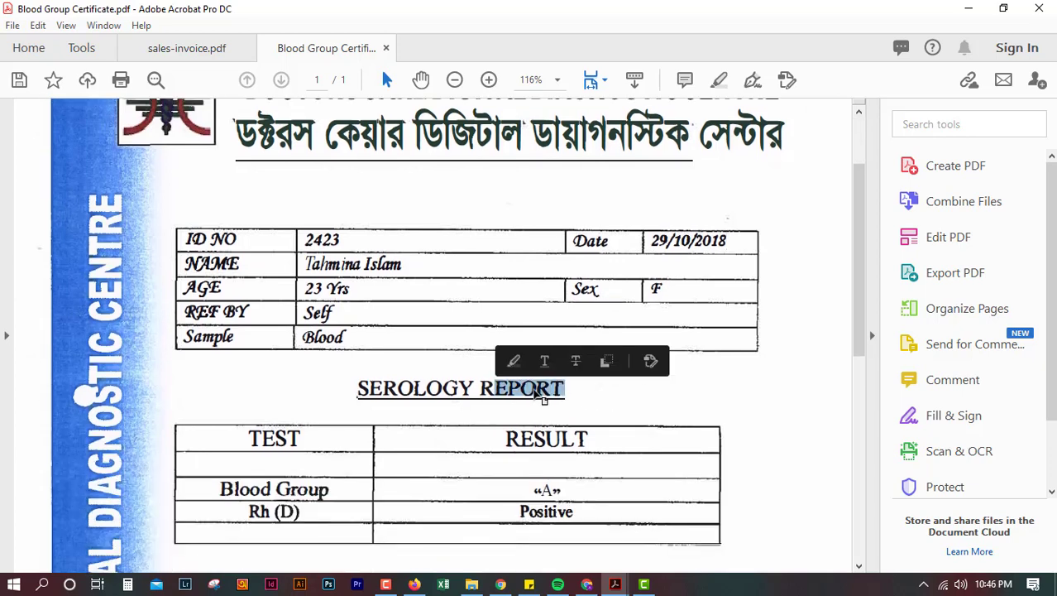
{"action": "left_click", "coordinate": [613, 392]}
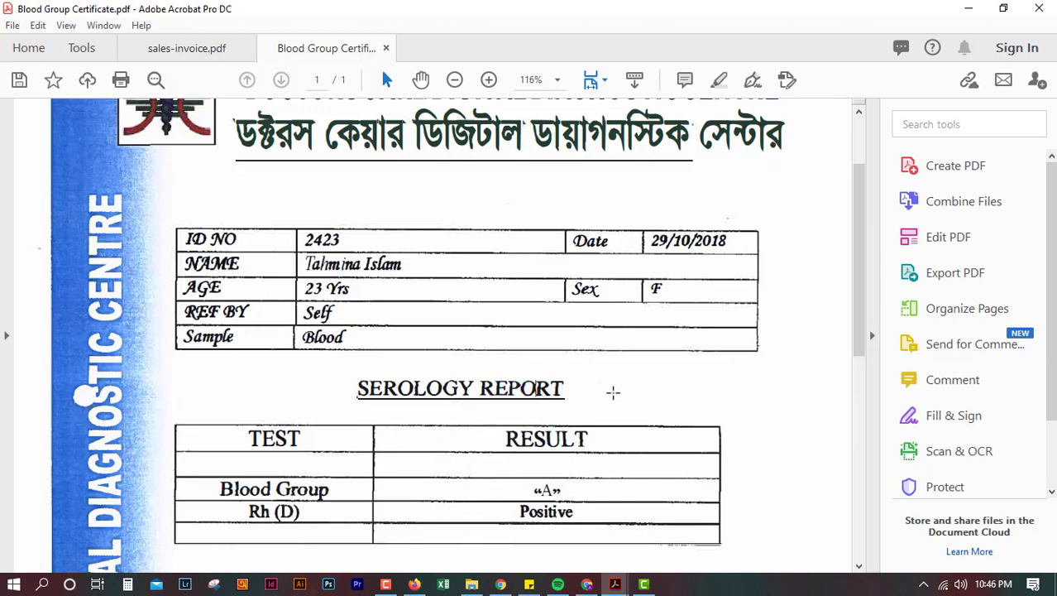